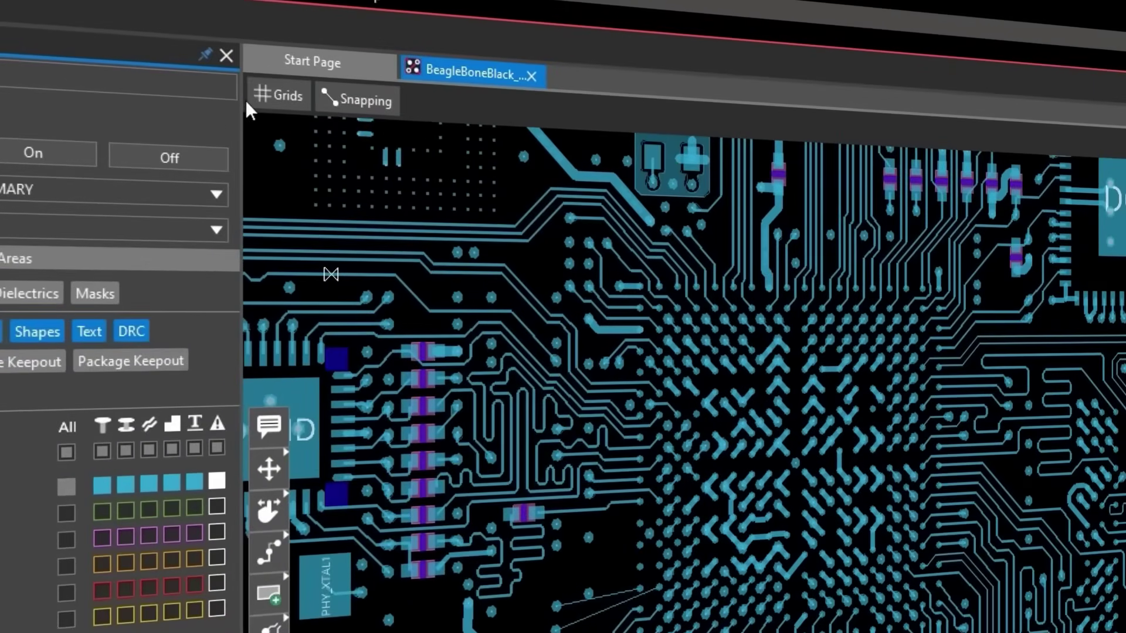
# - Check the grid spacing and object snapping options
pyautogui.click(275, 94)
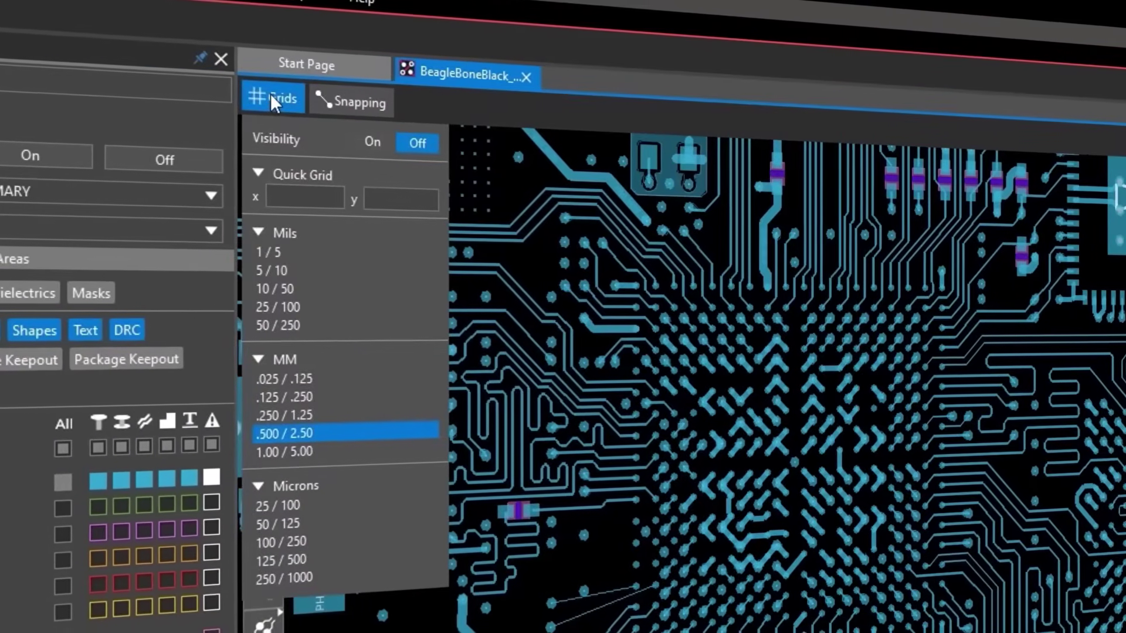
pyautogui.click(343, 104)
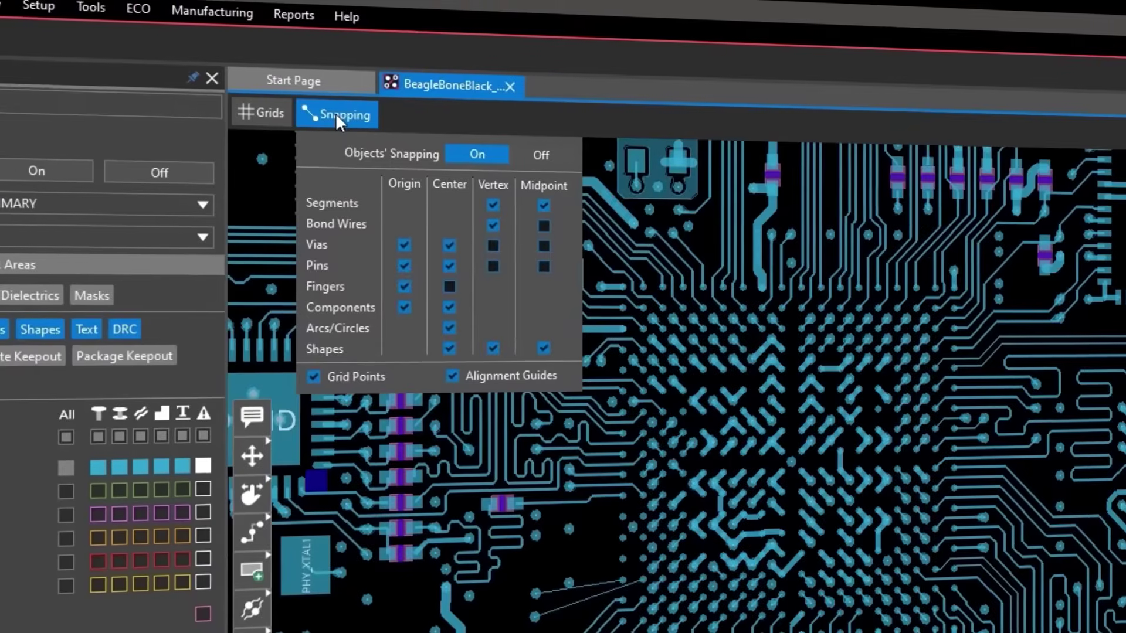
pyautogui.click(337, 119)
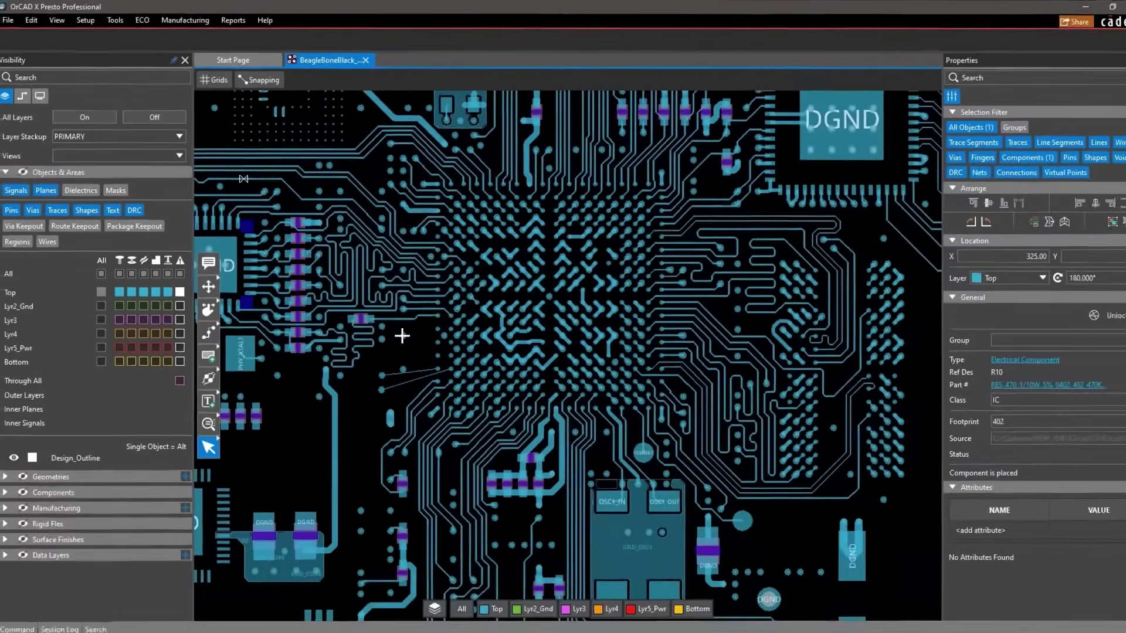
pyautogui.scroll(5, 581, 554)
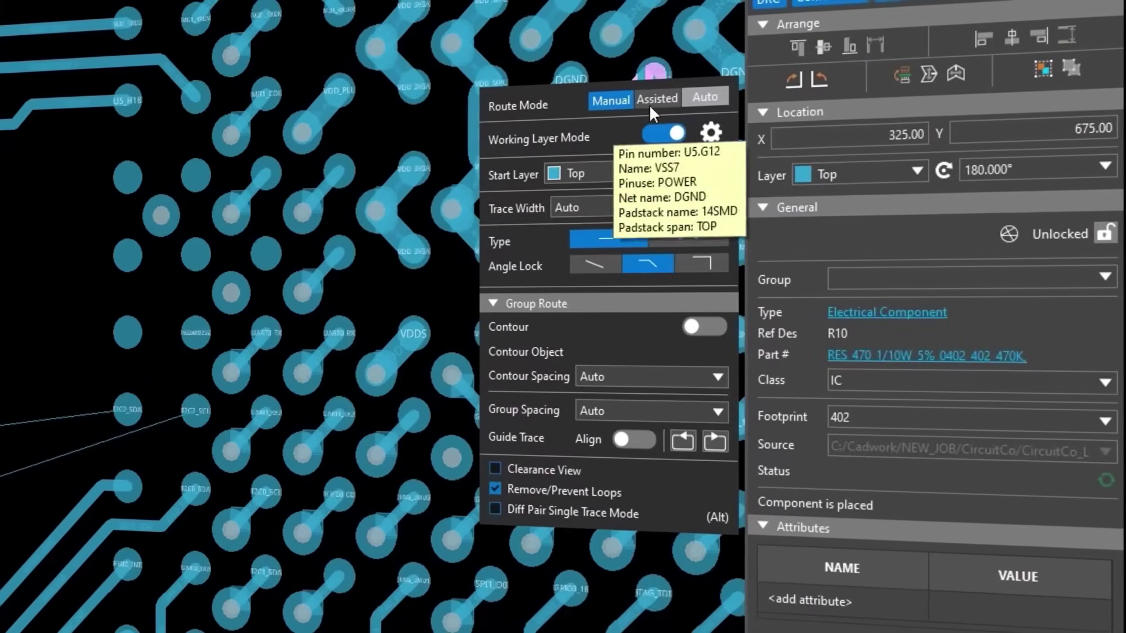
# - Switch to Assisted route mode and route a trace from U5 pin D18 to its target pin
pyautogui.click(655, 99)
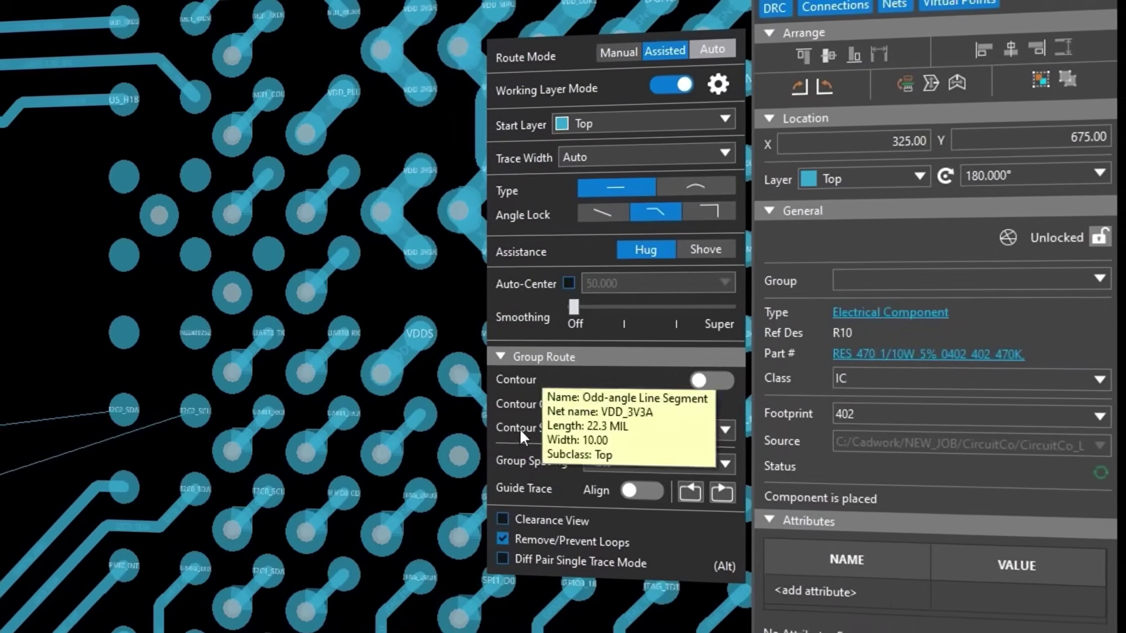
pyautogui.click(206, 424)
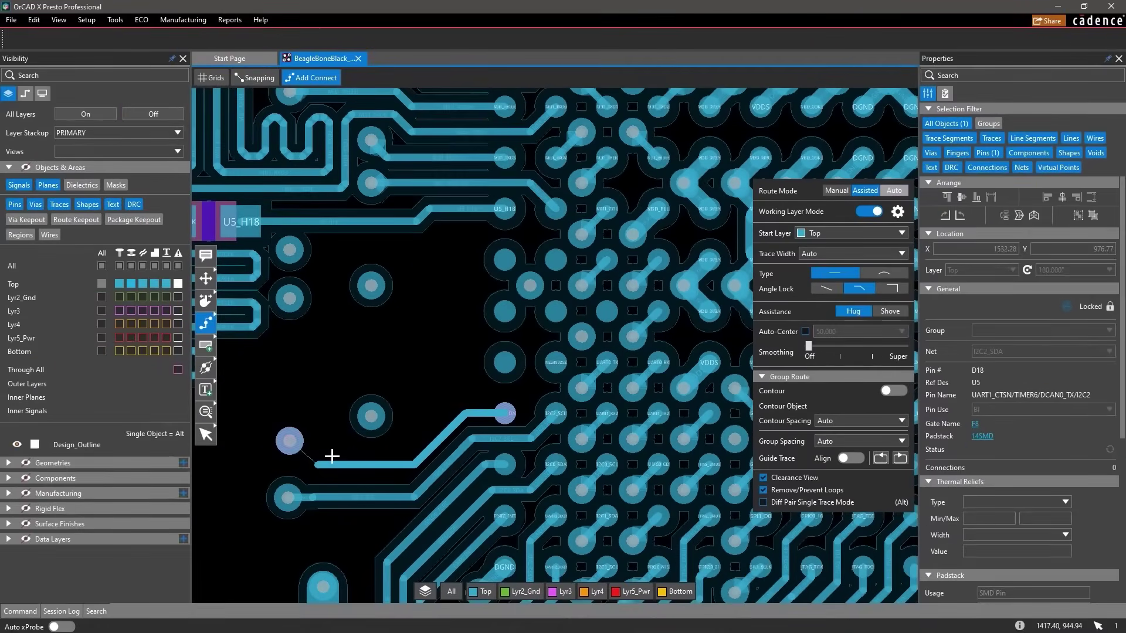
pyautogui.click(292, 444)
pyautogui.scroll(-4, 293, 445)
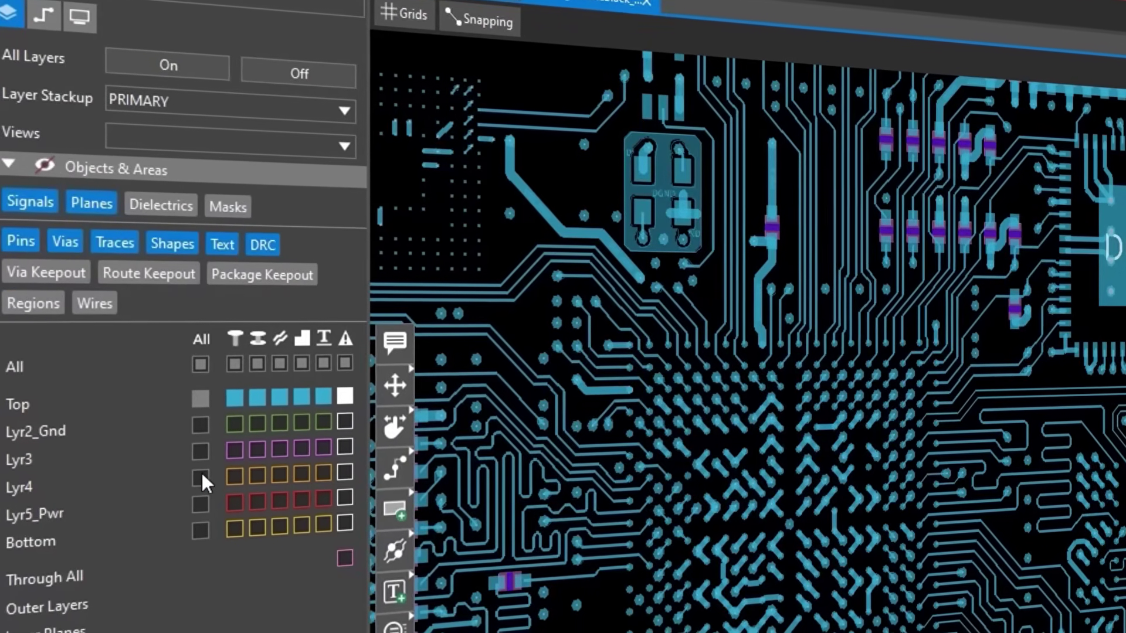
# - Show via keepouts and mask layers, hide board text, and make Top-layer vias near-white
pyautogui.click(201, 478)
pyautogui.click(200, 478)
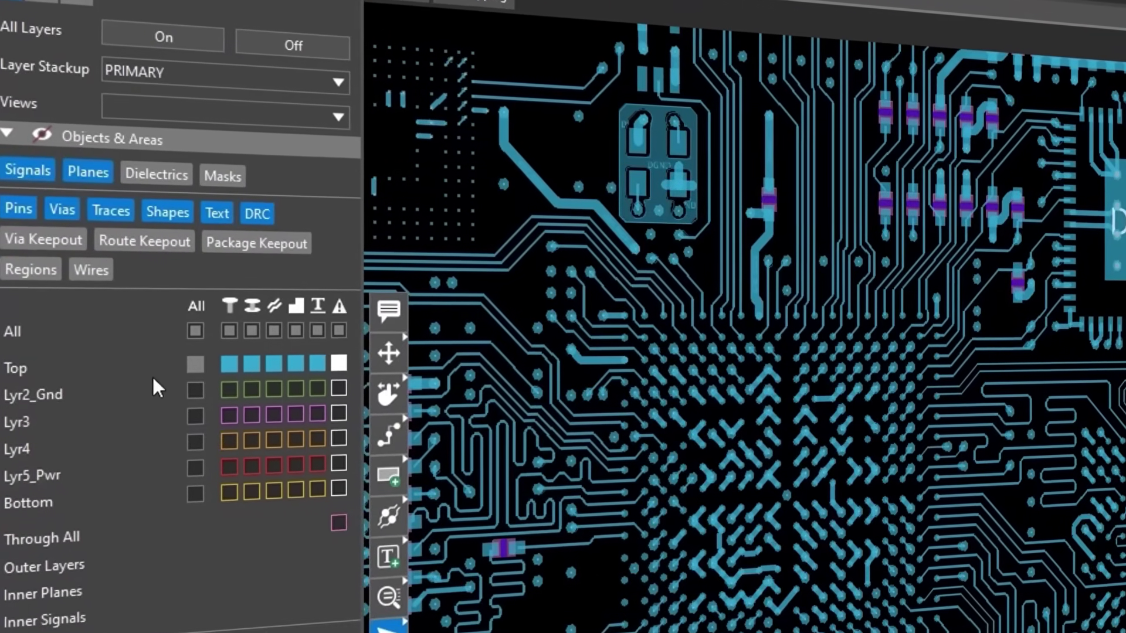
pyautogui.click(70, 239)
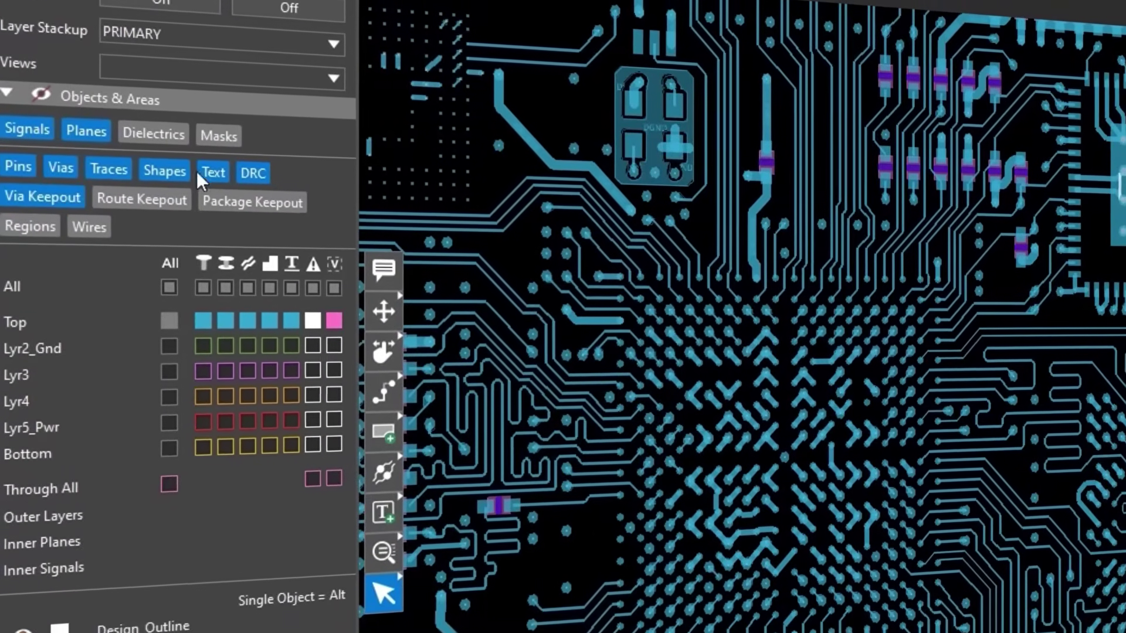
pyautogui.click(199, 173)
pyautogui.click(217, 136)
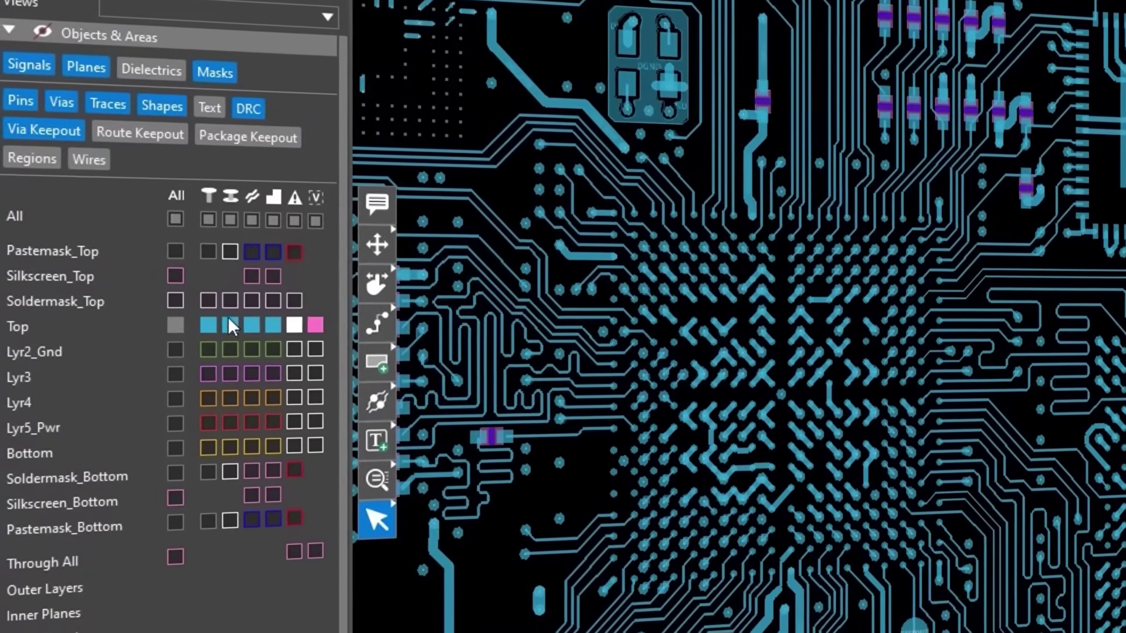
pyautogui.click(232, 352)
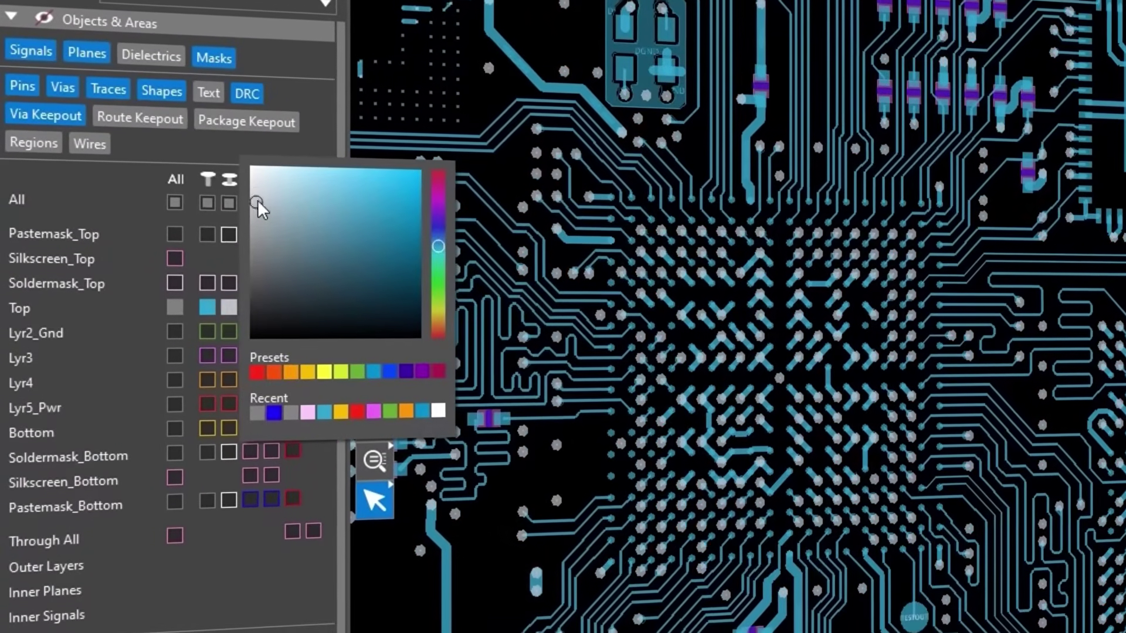
pyautogui.click(254, 192)
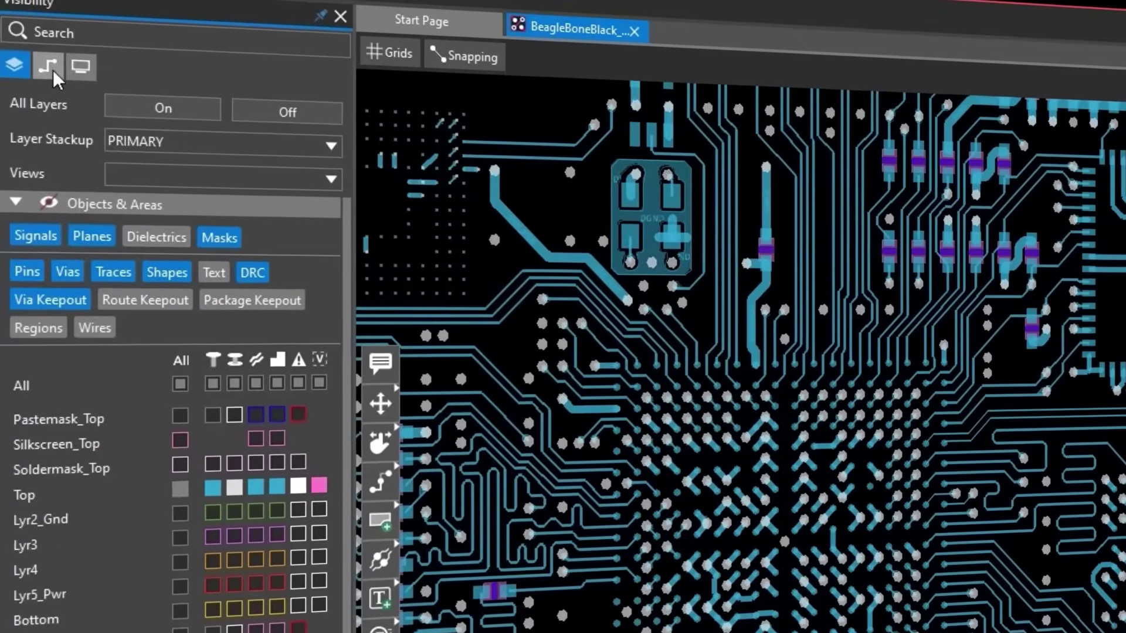
# - Colour the Ddr_Clk, Ddr_Dqs0 and Ddr_Dqs1 diff pairs magenta
pyautogui.click(52, 68)
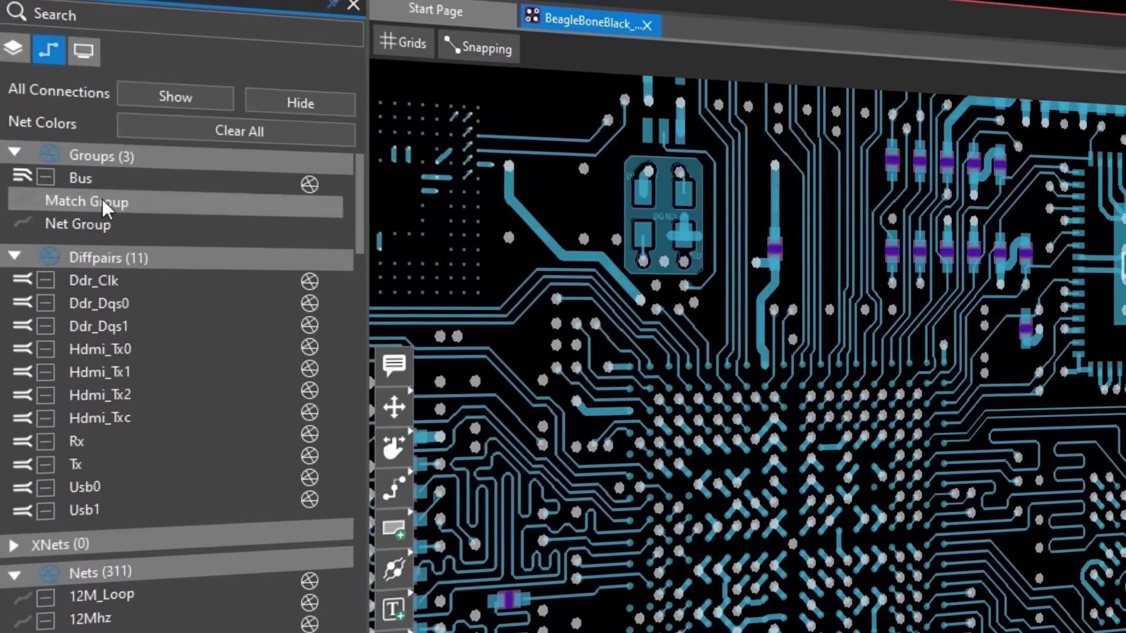
pyautogui.moveTo(134, 279); pyautogui.dragTo(136, 318)
pyautogui.rightClick(136, 320)
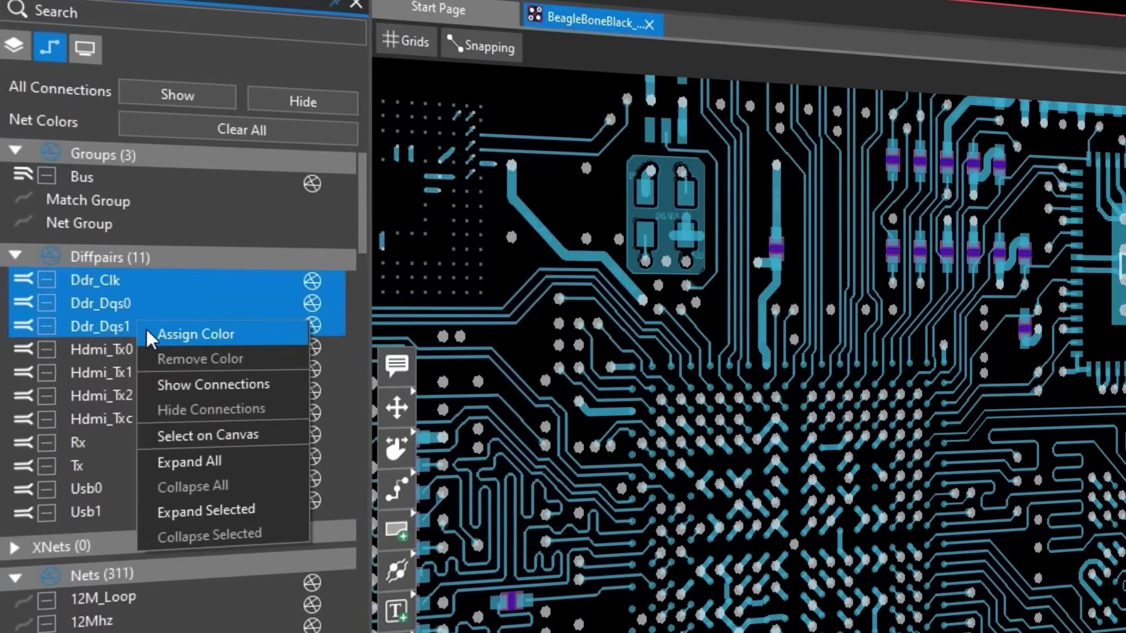
pyautogui.click(147, 332)
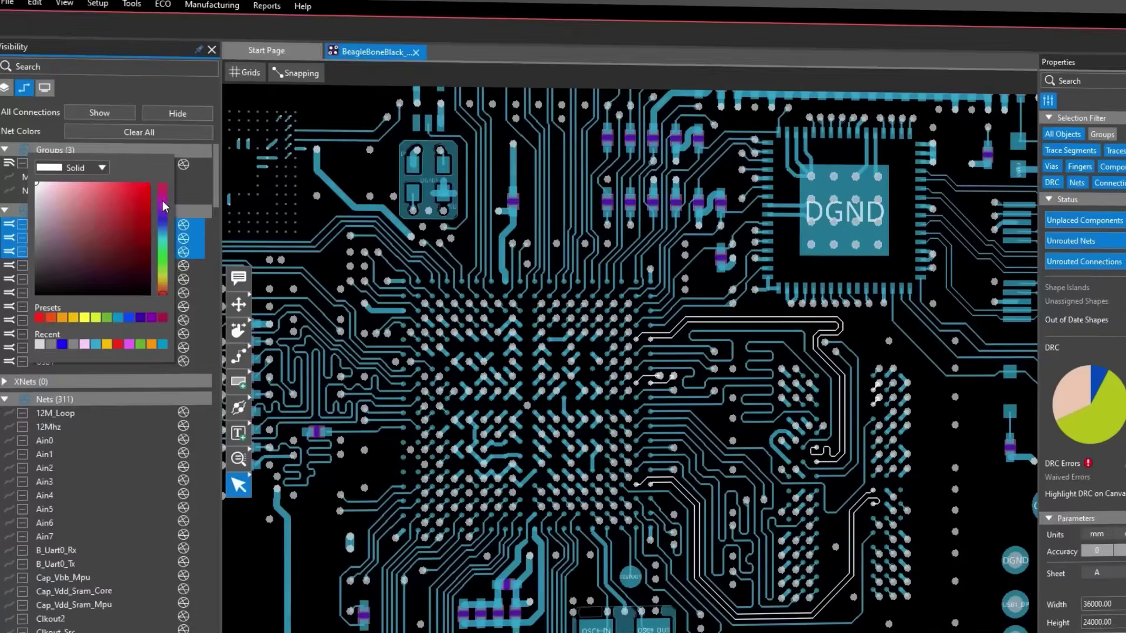
pyautogui.click(162, 200)
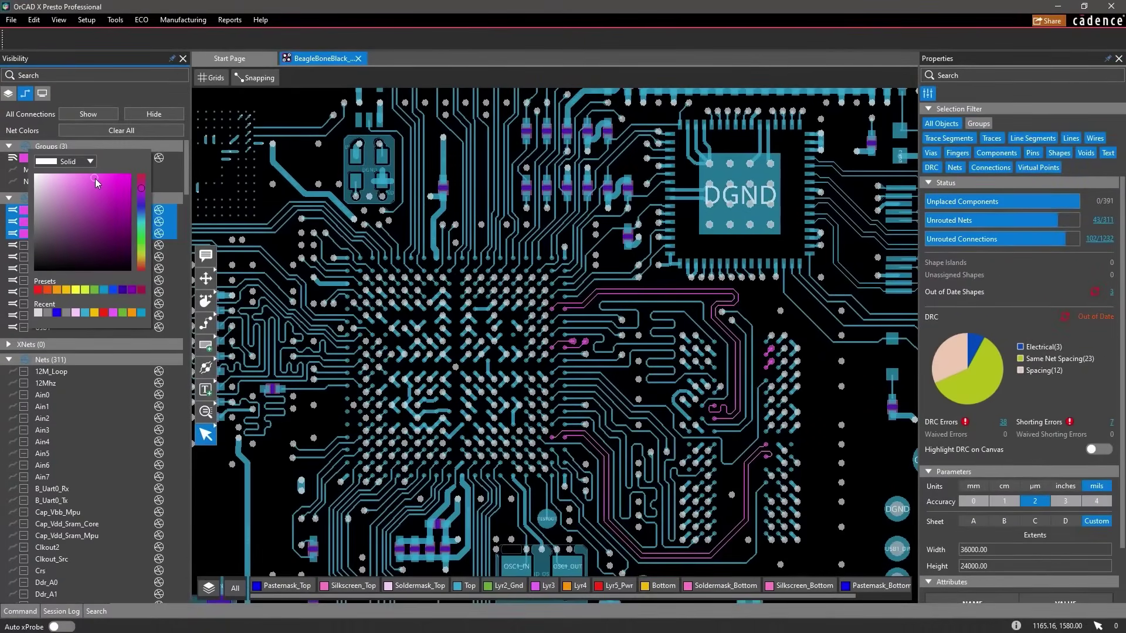
pyautogui.click(95, 179)
# - Colour the Hdmi_Tx0 through Hdmi_Txc diff pairs orange
pyautogui.moveTo(94, 245); pyautogui.dragTo(93, 276)
pyautogui.rightClick(93, 276)
pyautogui.click(95, 283)
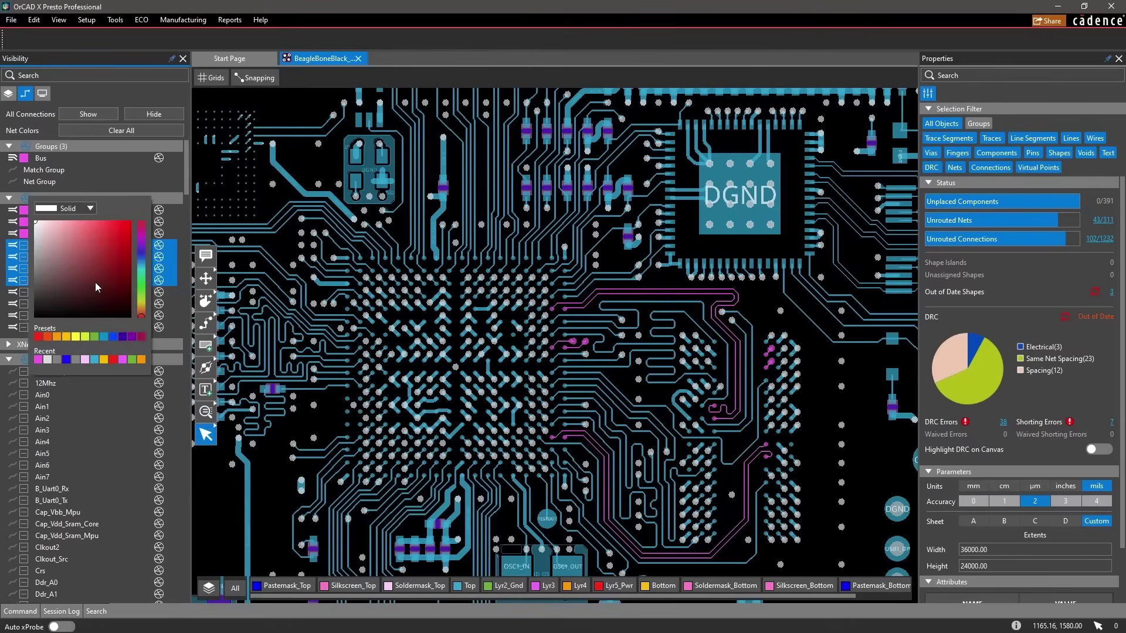
pyautogui.click(142, 307)
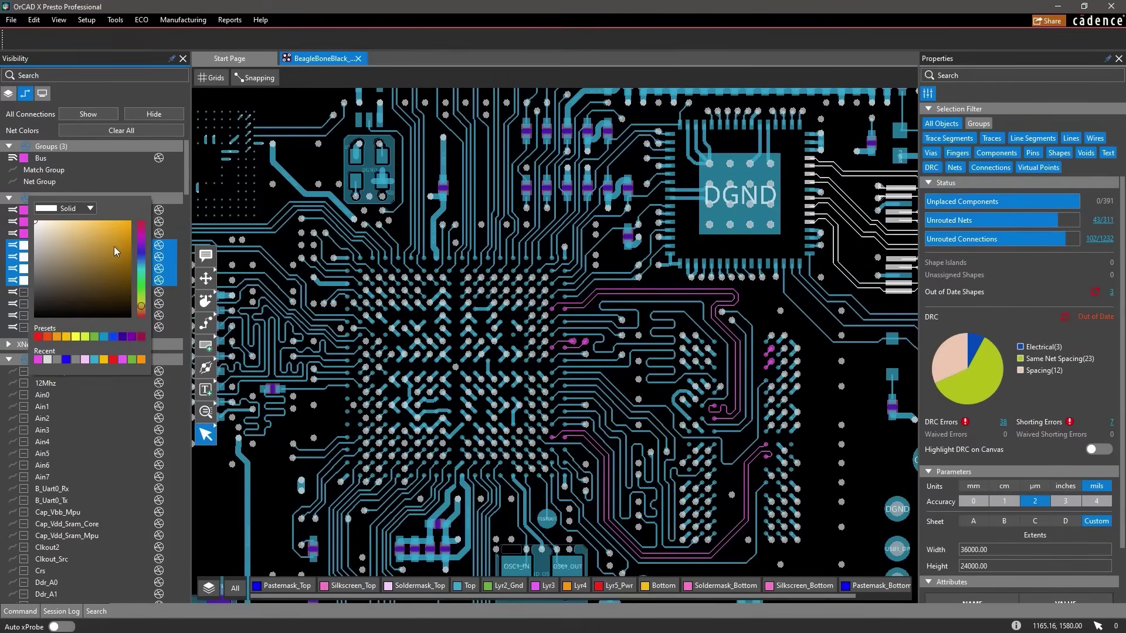
pyautogui.click(115, 224)
pyautogui.press('Escape')
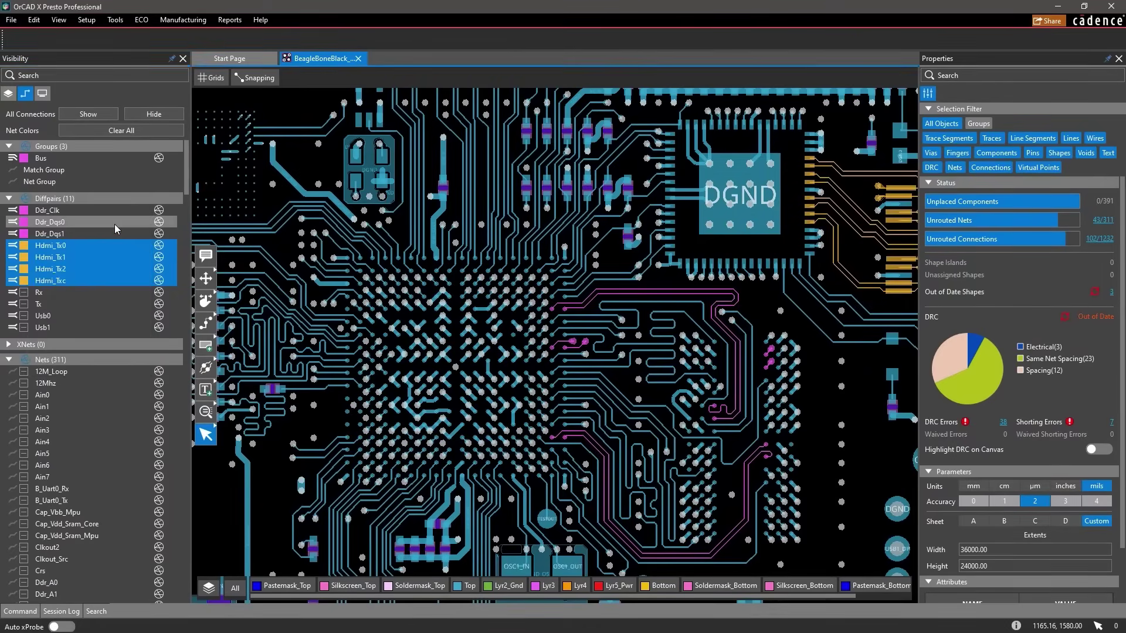
# - Enable shadow mode at 0% saturation and pan to the board's right-hand area
pyautogui.click(42, 95)
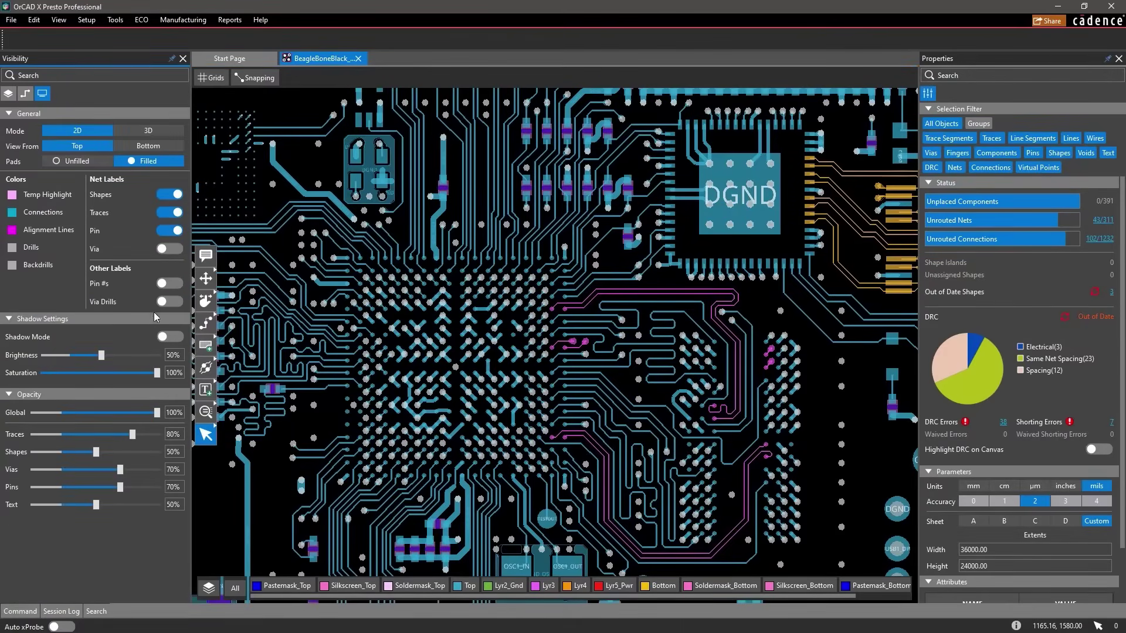
pyautogui.click(170, 337)
pyautogui.moveTo(152, 375); pyautogui.dragTo(37, 376)
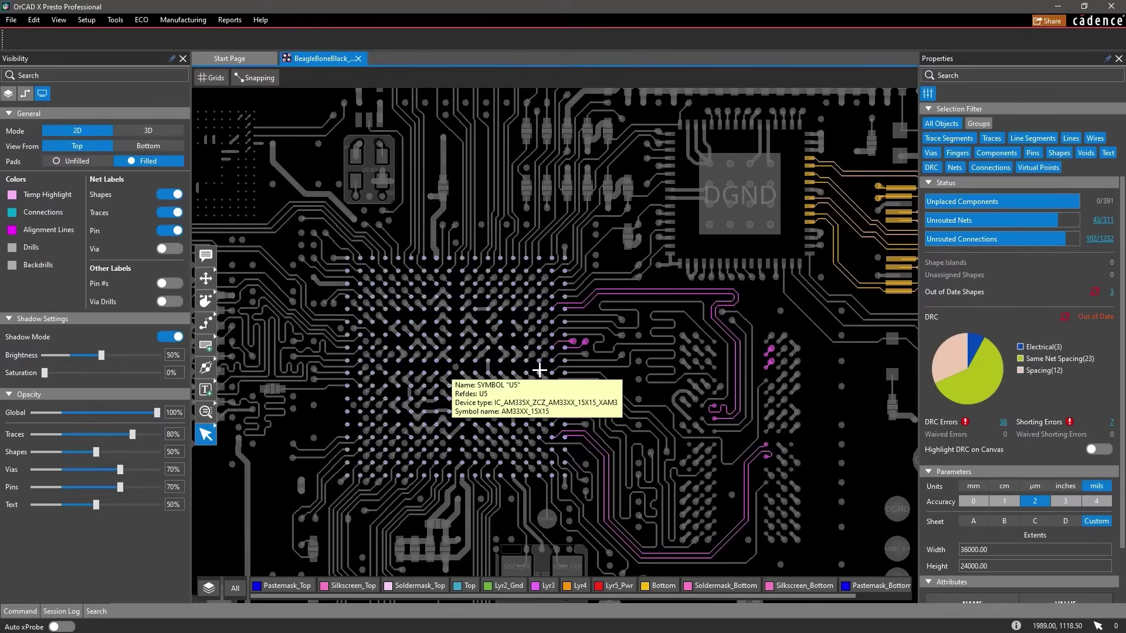
pyautogui.moveTo(620, 375); pyautogui.dragTo(421, 354, button='middle')
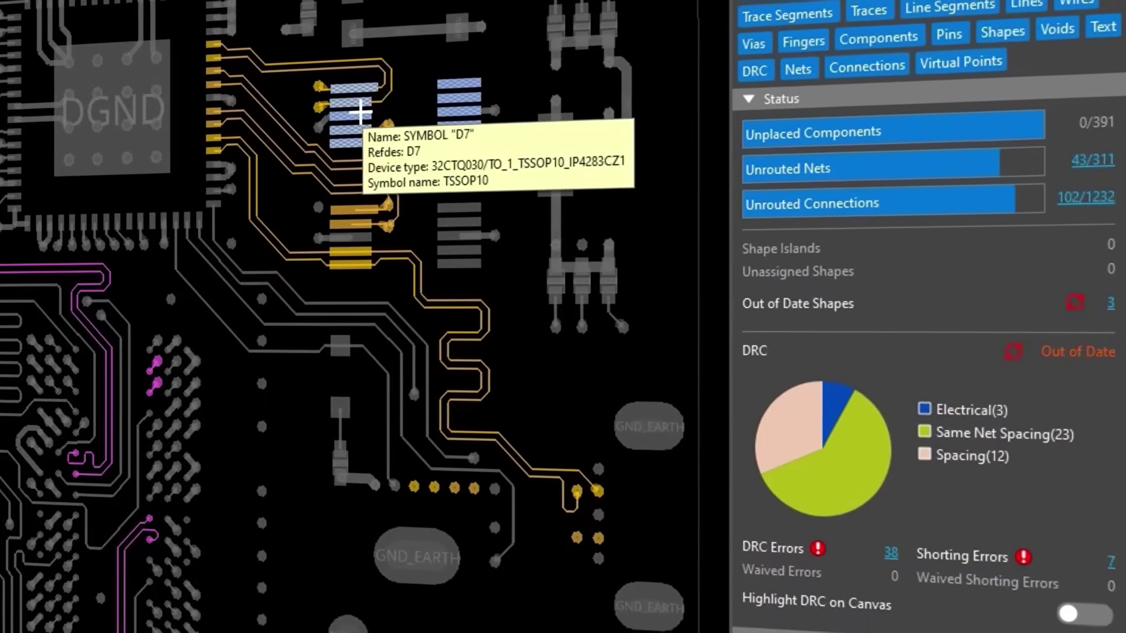
# - Find all parts sharing D7's part number and select D7 and D6 on the board
pyautogui.click(359, 111)
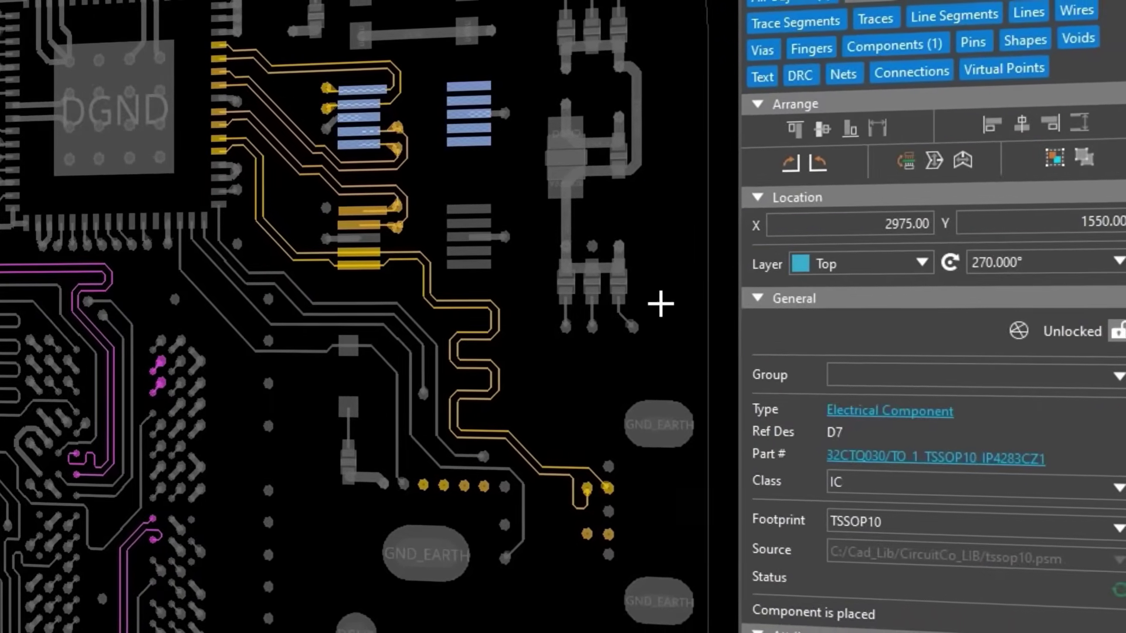
pyautogui.click(912, 457)
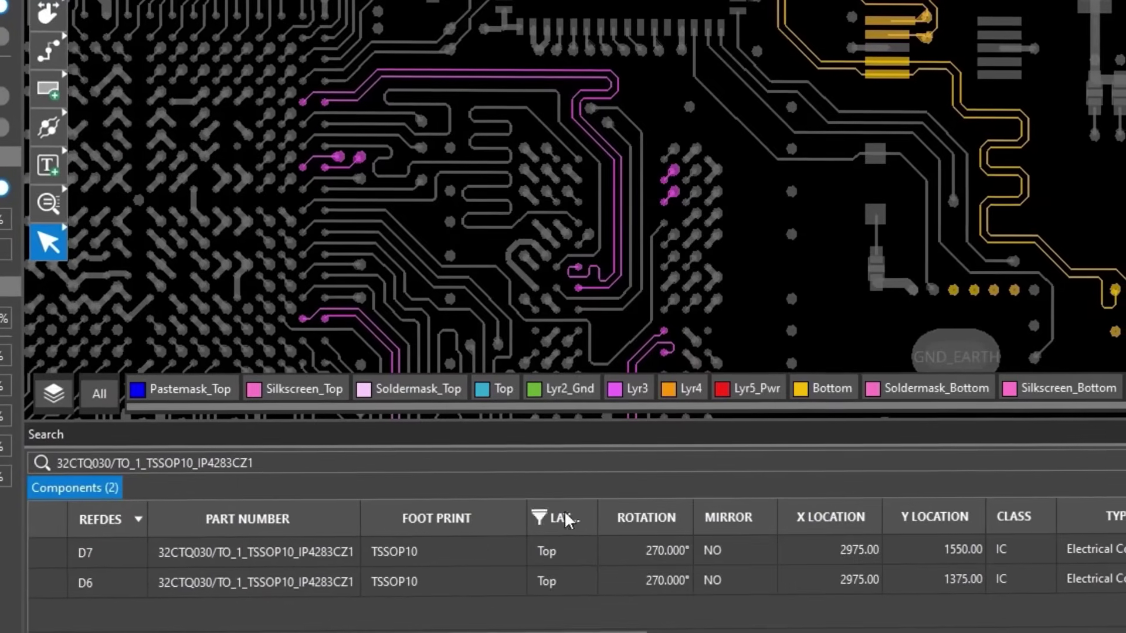
pyautogui.moveTo(245, 583); pyautogui.dragTo(243, 556)
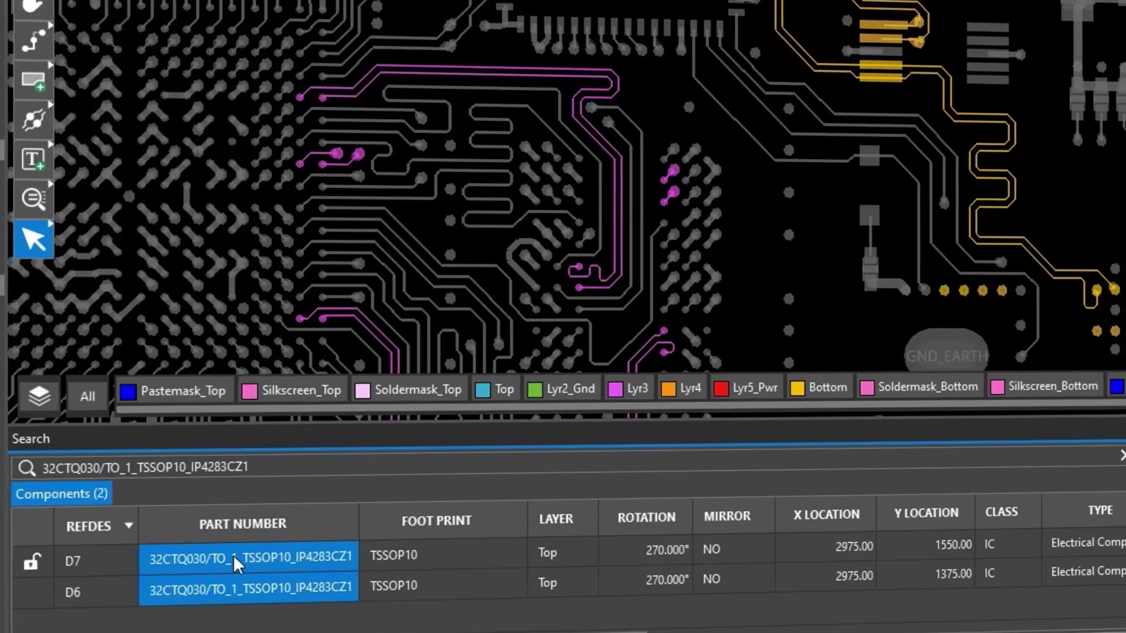
pyautogui.rightClick(242, 557)
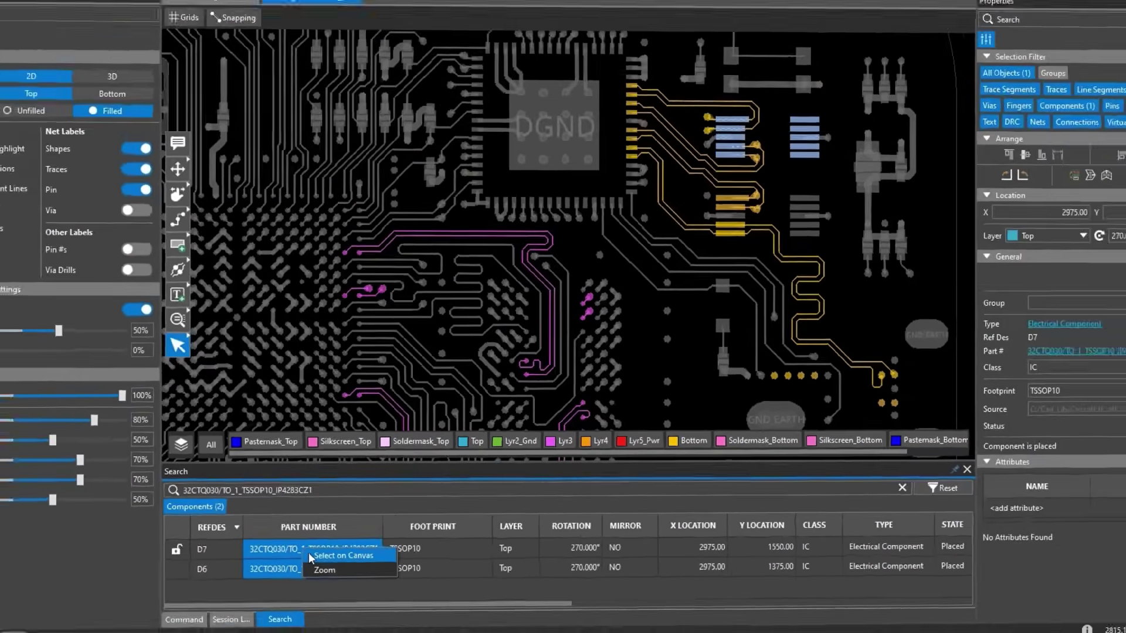
pyautogui.click(270, 589)
pyautogui.click(423, 437)
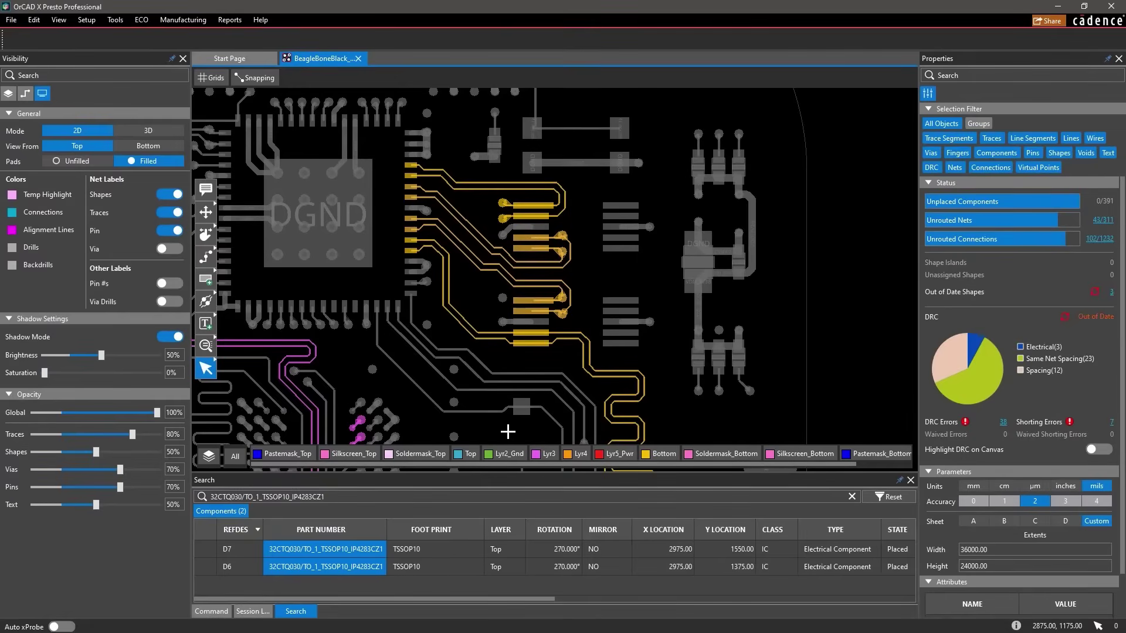
# - List the 38 DRC errors, zoom to the Mii1_Txd3 etch length violation, and disable shadow mode
pyautogui.click(1003, 423)
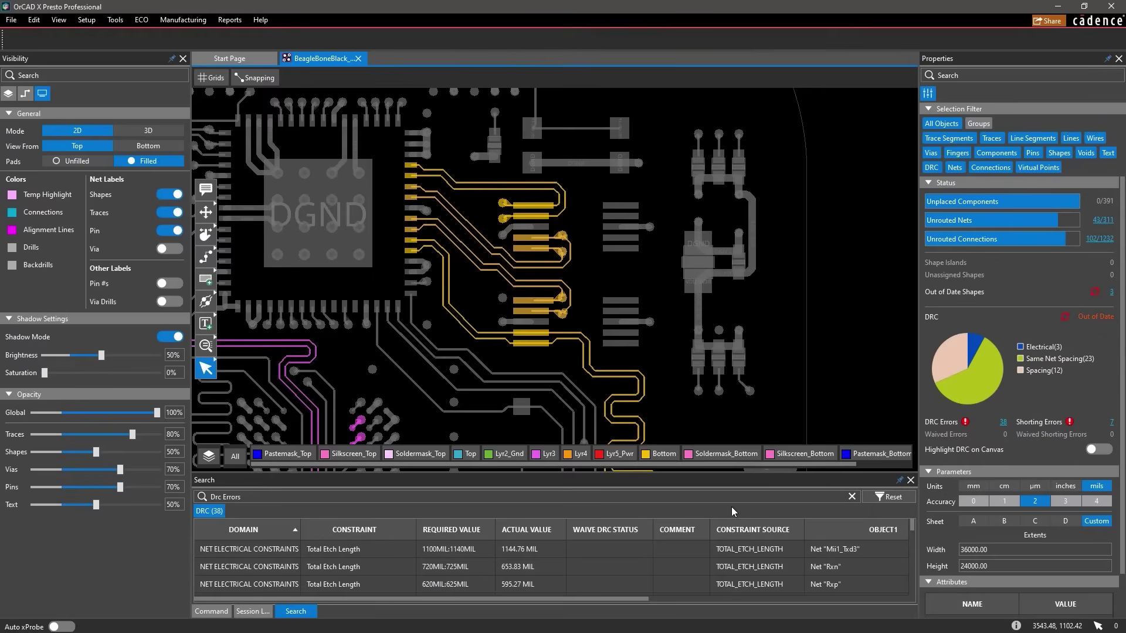
pyautogui.click(396, 549)
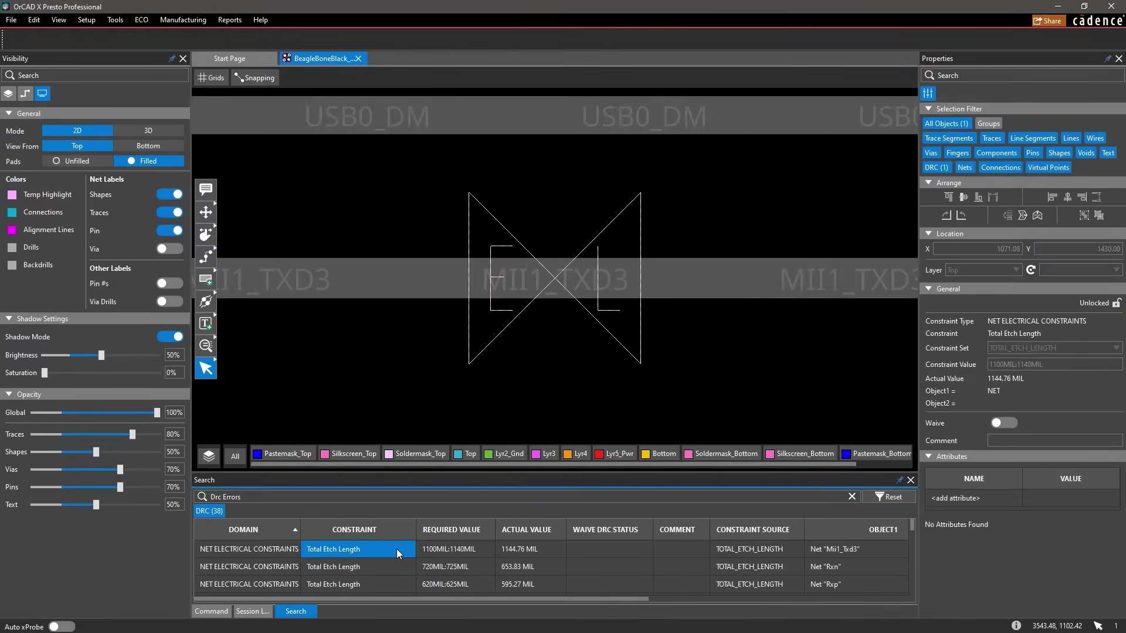
pyautogui.click(171, 337)
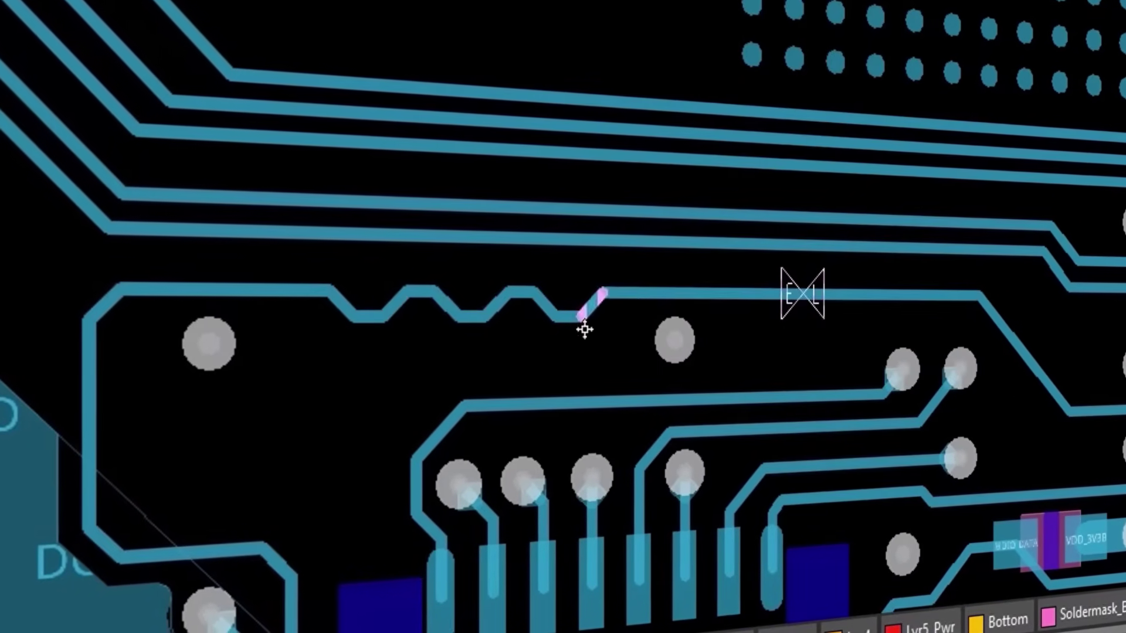
# - Read the length datatip of a short segment on the tuned Mii1_Txd3 trace
pyautogui.moveTo(567, 320)
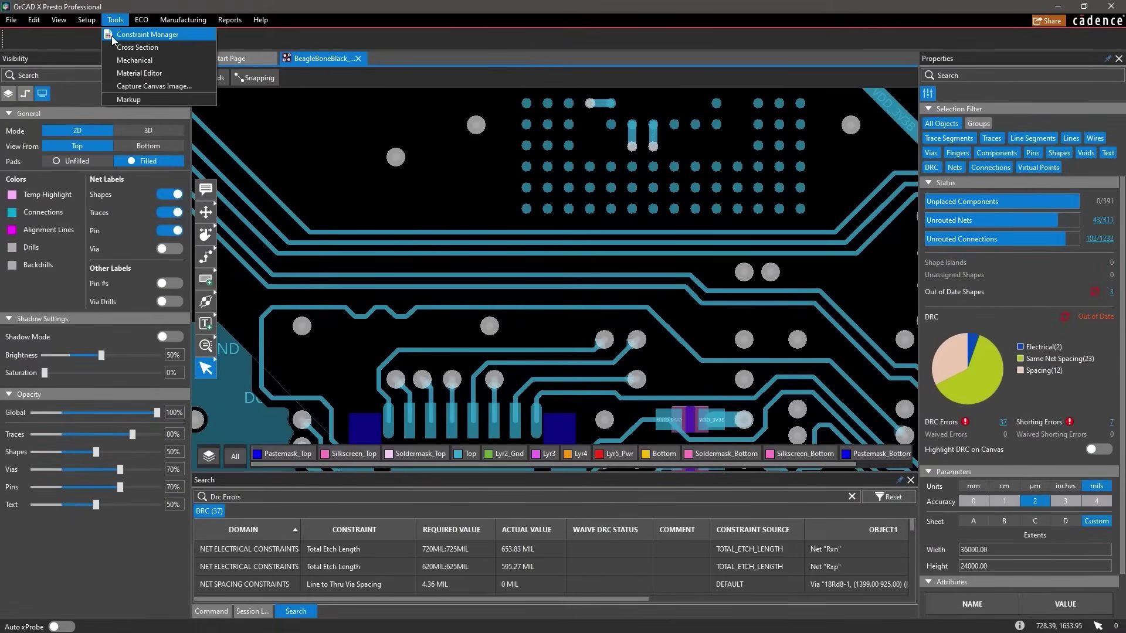
# - Review Total Etch Length, Physical and Spacing worksheets in Constraint Manager, then close it
pyautogui.click(113, 37)
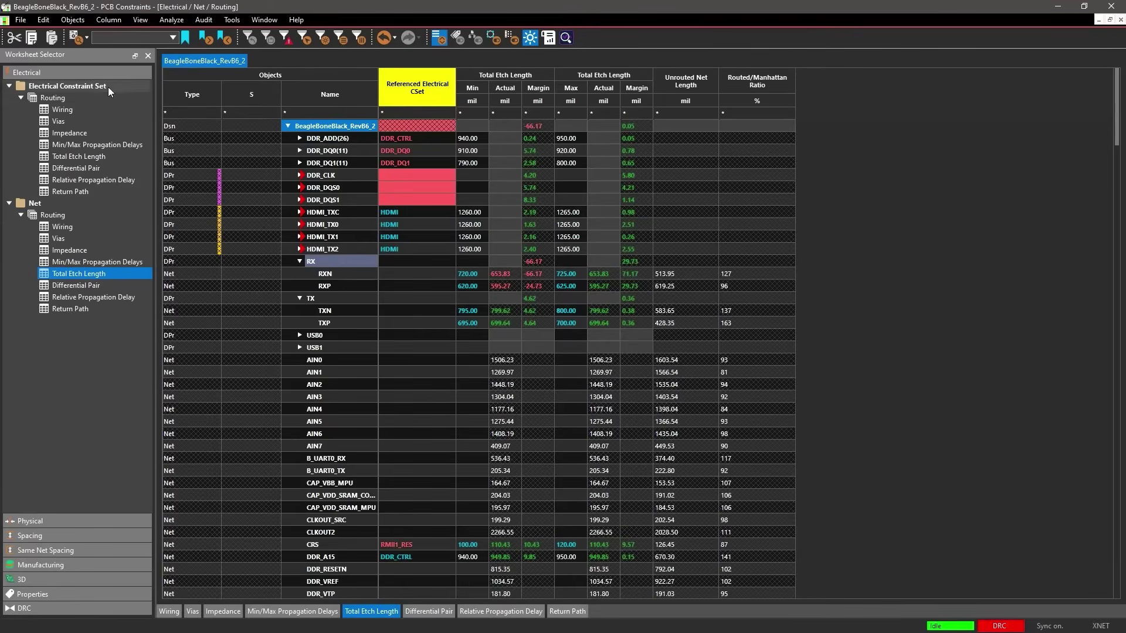
pyautogui.click(98, 520)
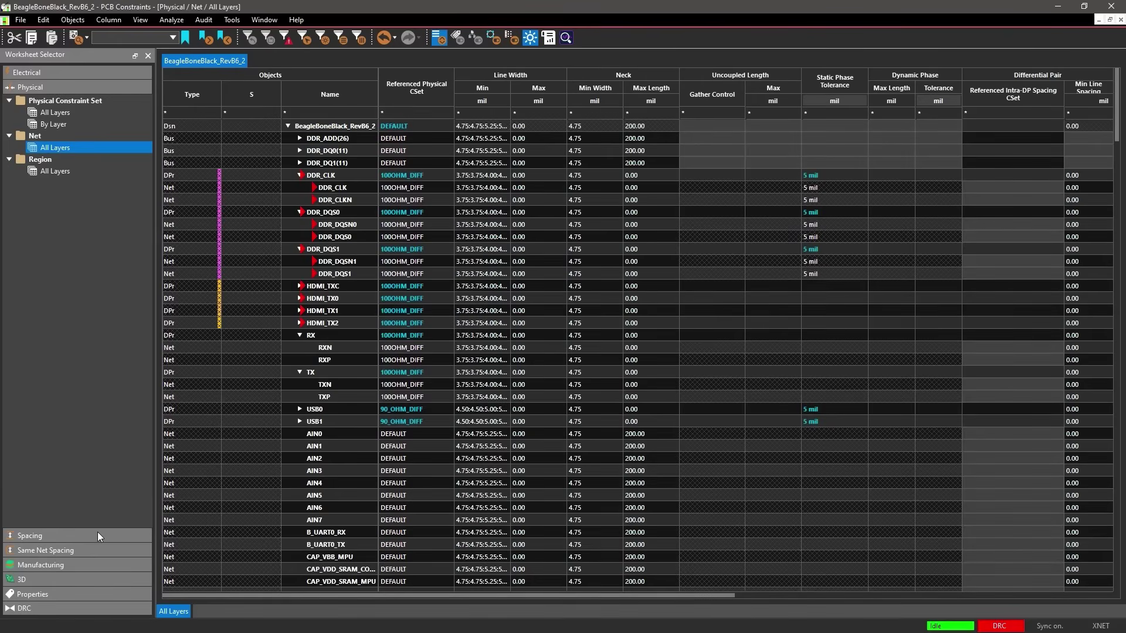
pyautogui.click(97, 536)
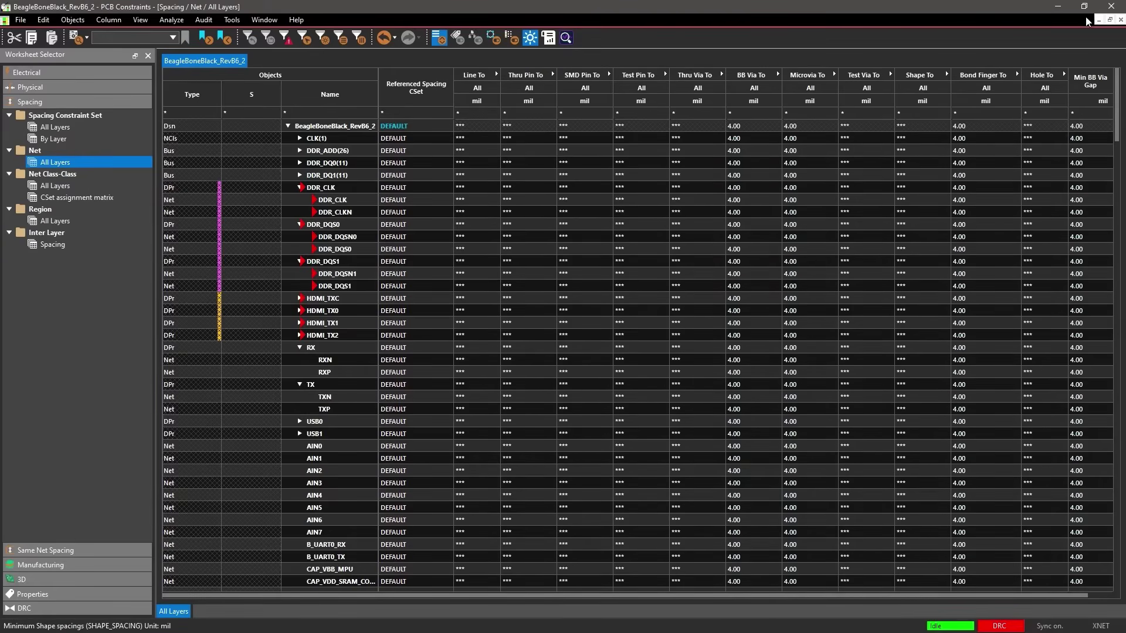
pyautogui.click(1112, 7)
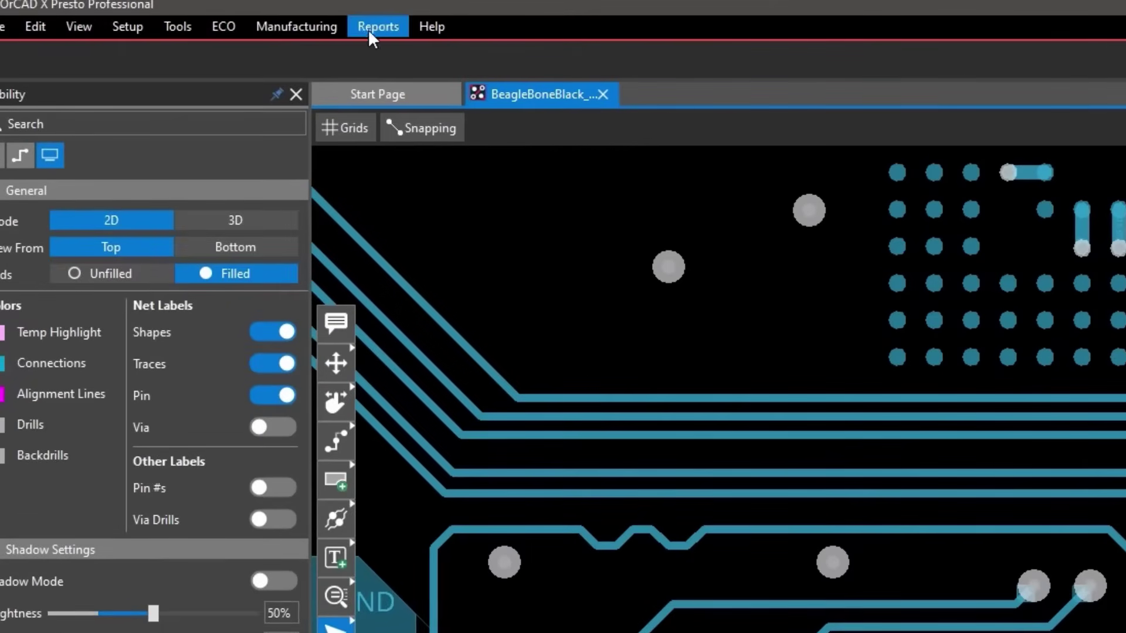
# - Create a LiveDoc from template, collapse the Artwork section, and add blank Page1
pyautogui.click(311, 29)
pyautogui.moveTo(358, 95)
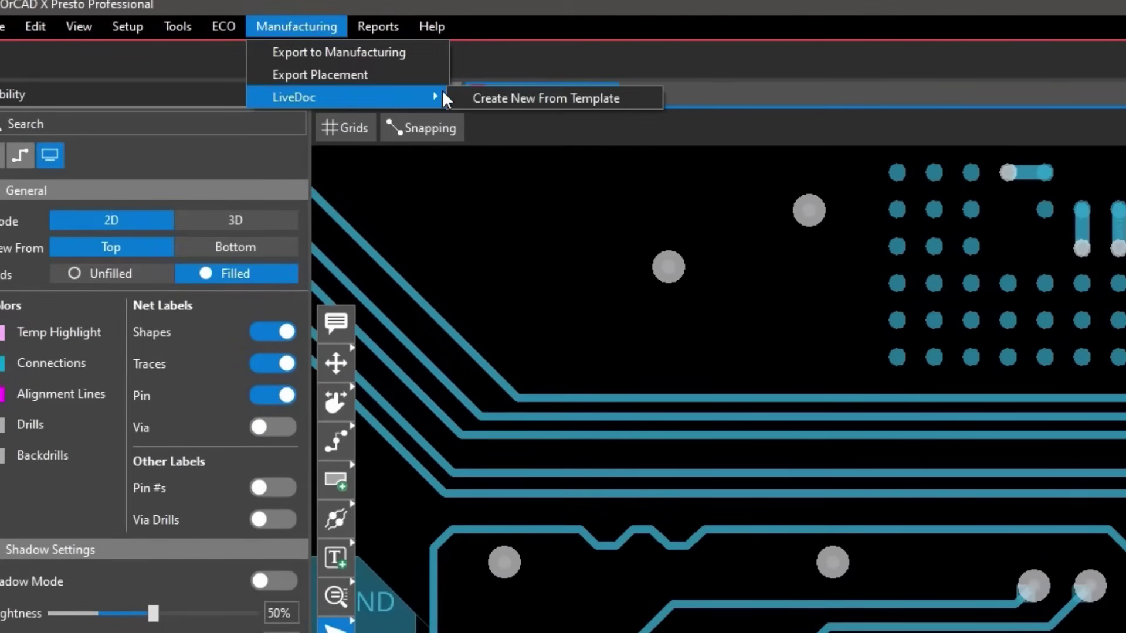
pyautogui.click(456, 97)
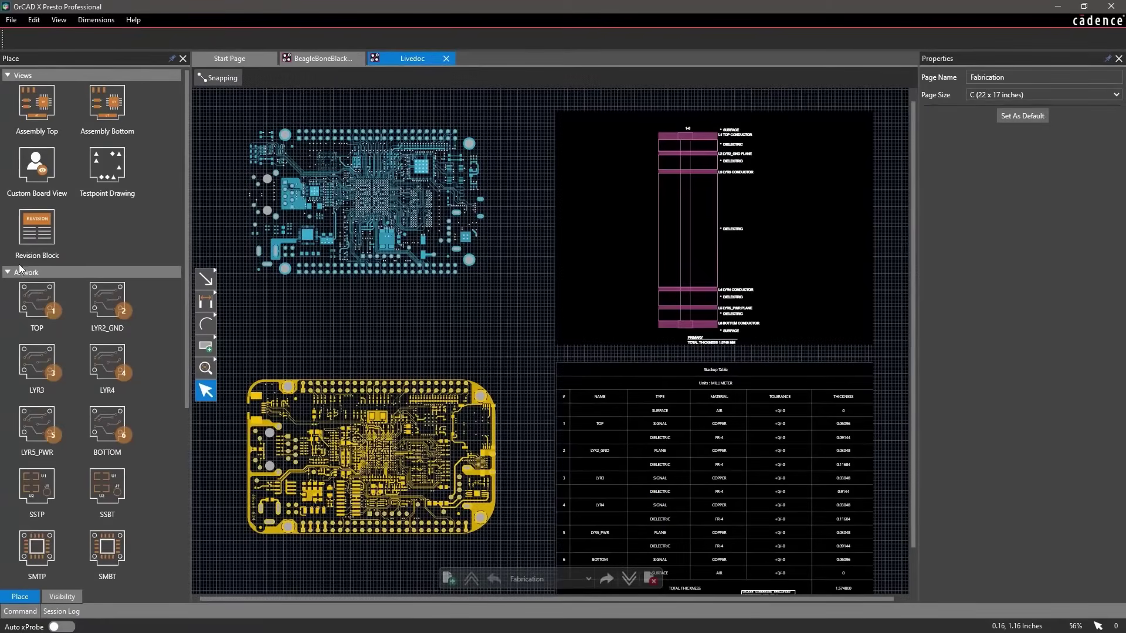
pyautogui.click(8, 273)
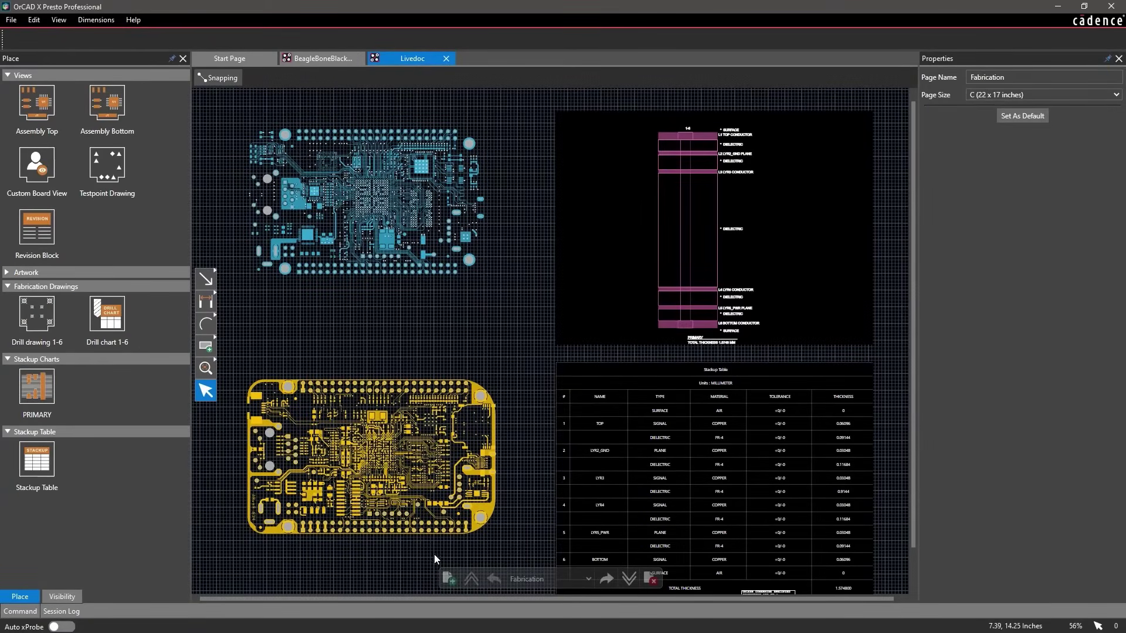
pyautogui.click(446, 577)
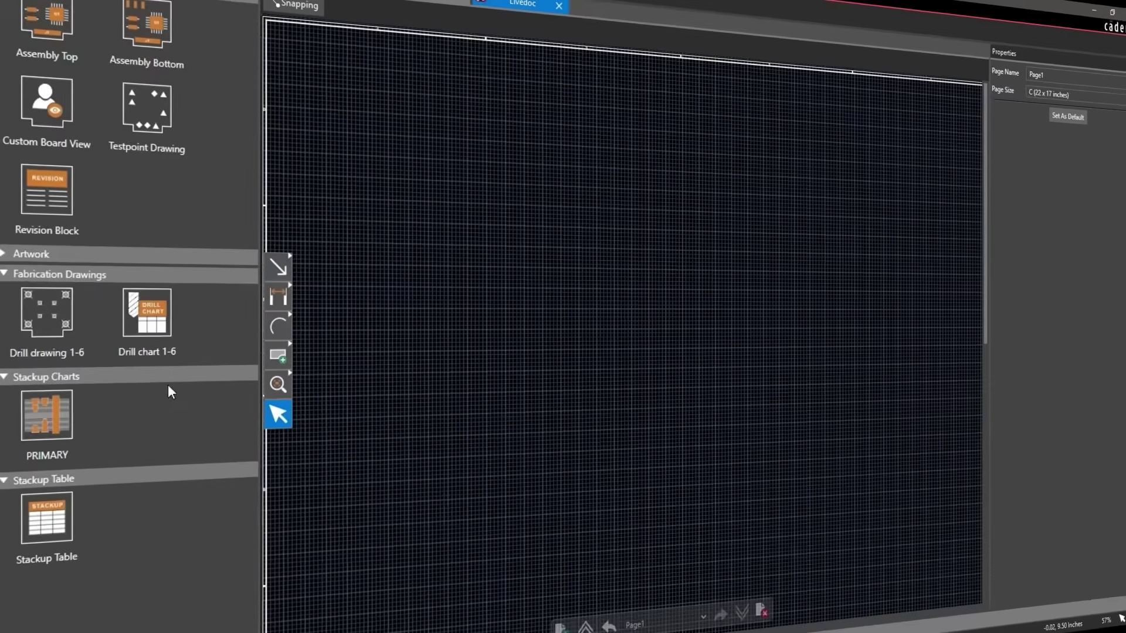
# - Place Drill drawing 1-6 in the top-left area of Page1
pyautogui.click(37, 316)
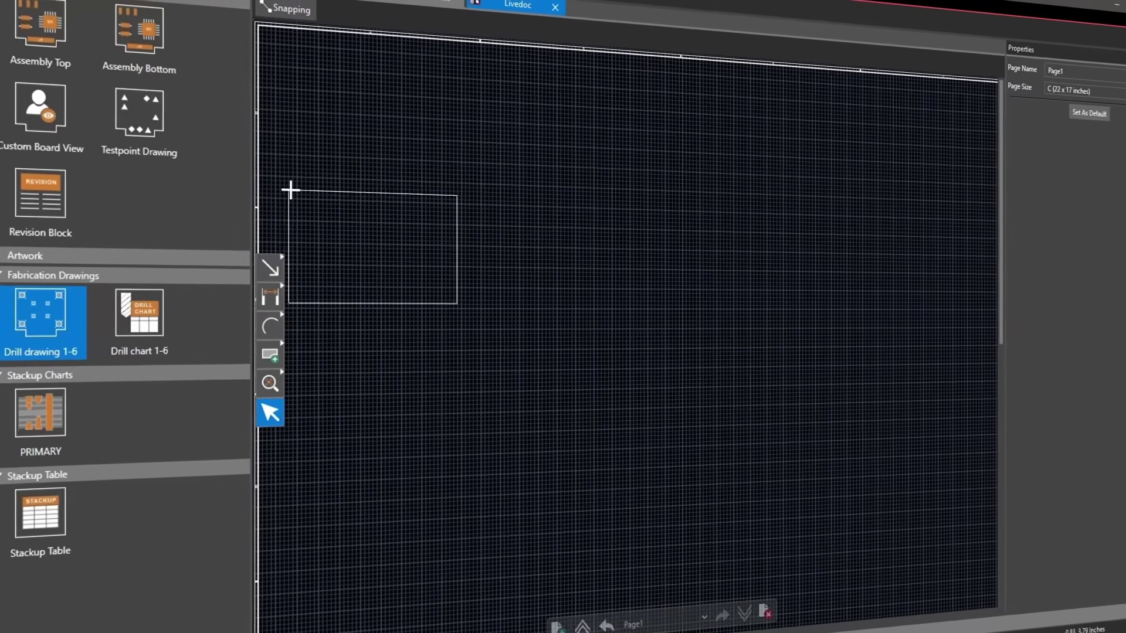
pyautogui.click(313, 88)
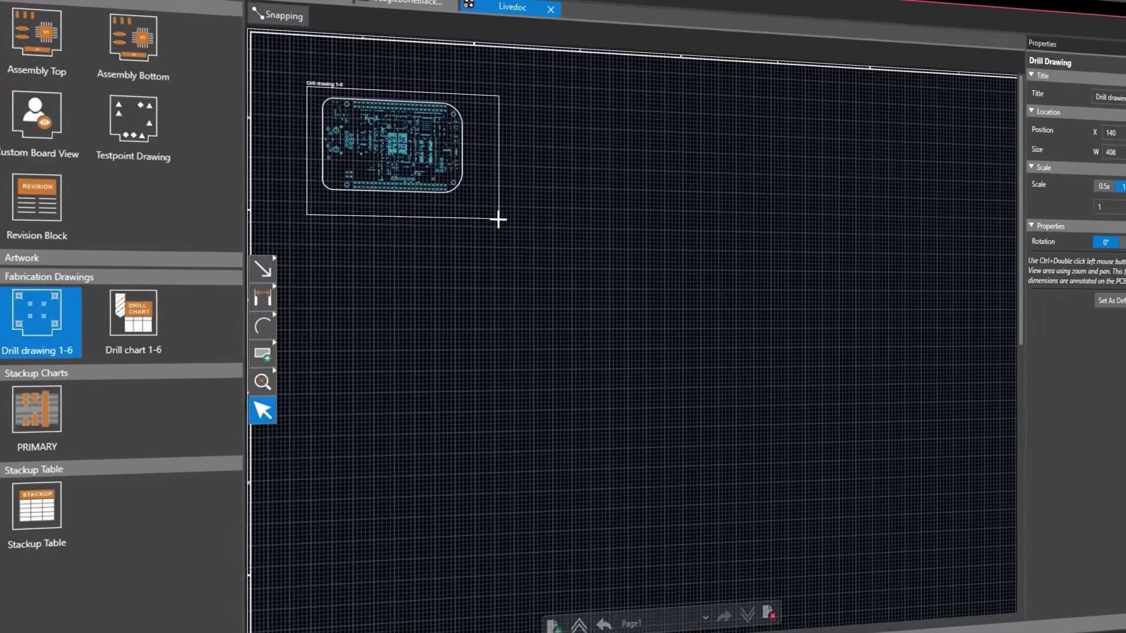
pyautogui.click(575, 275)
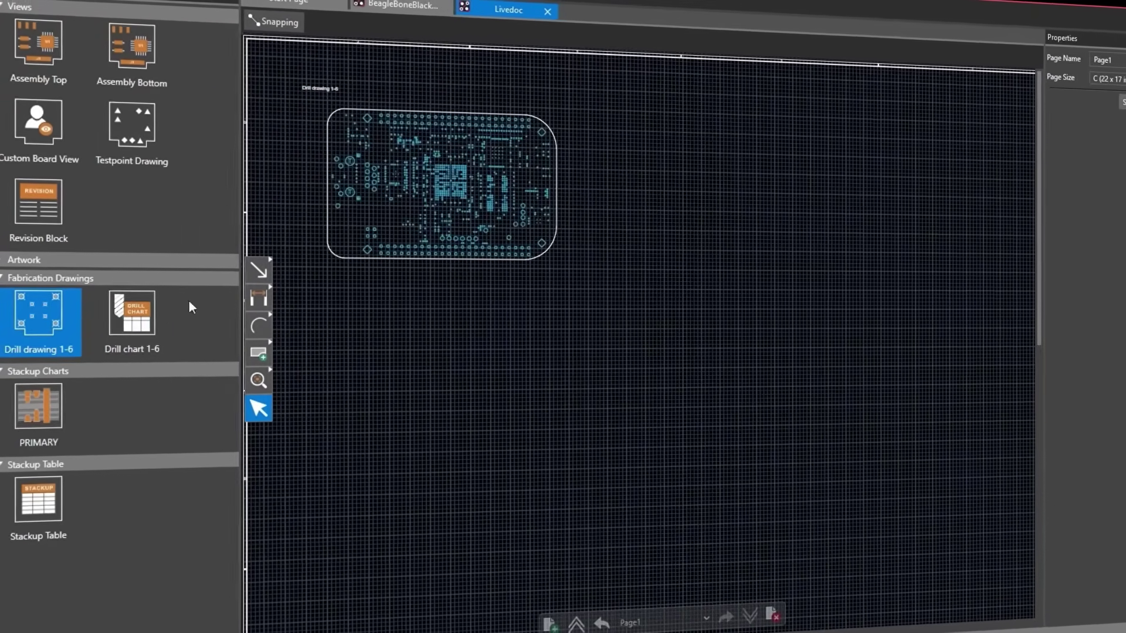
# - Place Drill chart 1-6 on Page1's right half, then return to the Fabrication page
pyautogui.click(132, 317)
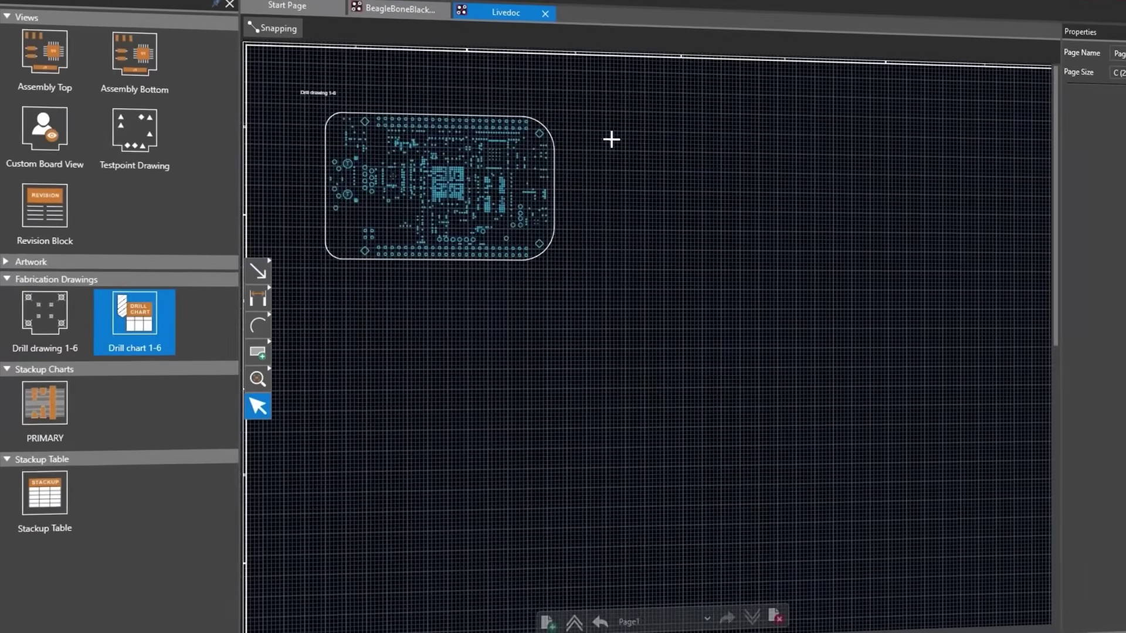
pyautogui.click(611, 87)
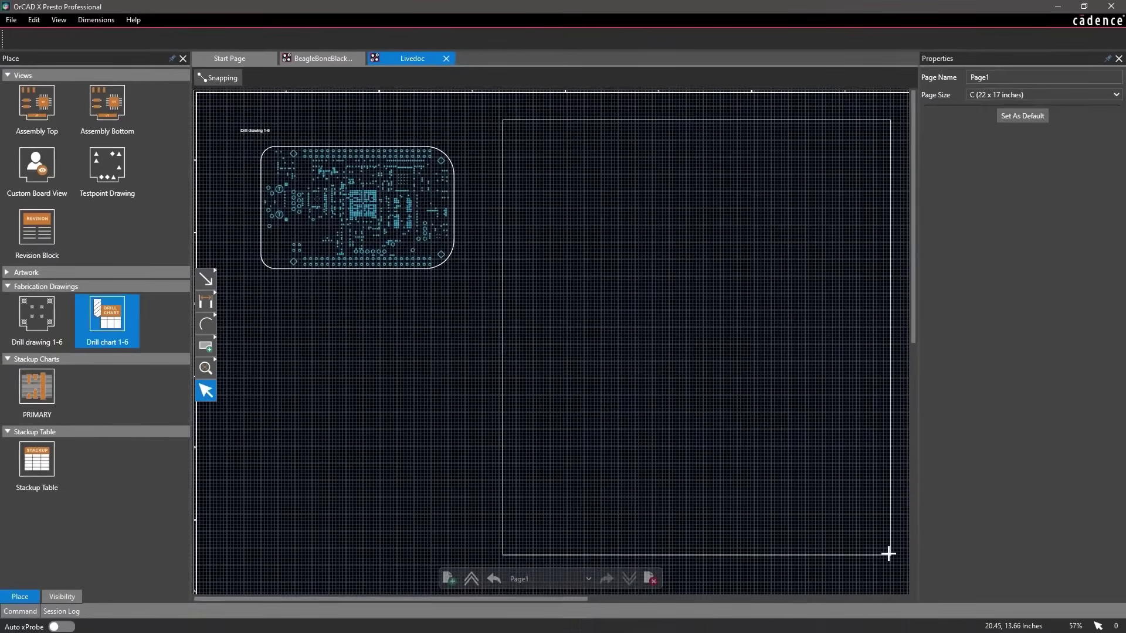
pyautogui.click(888, 554)
pyautogui.click(891, 568)
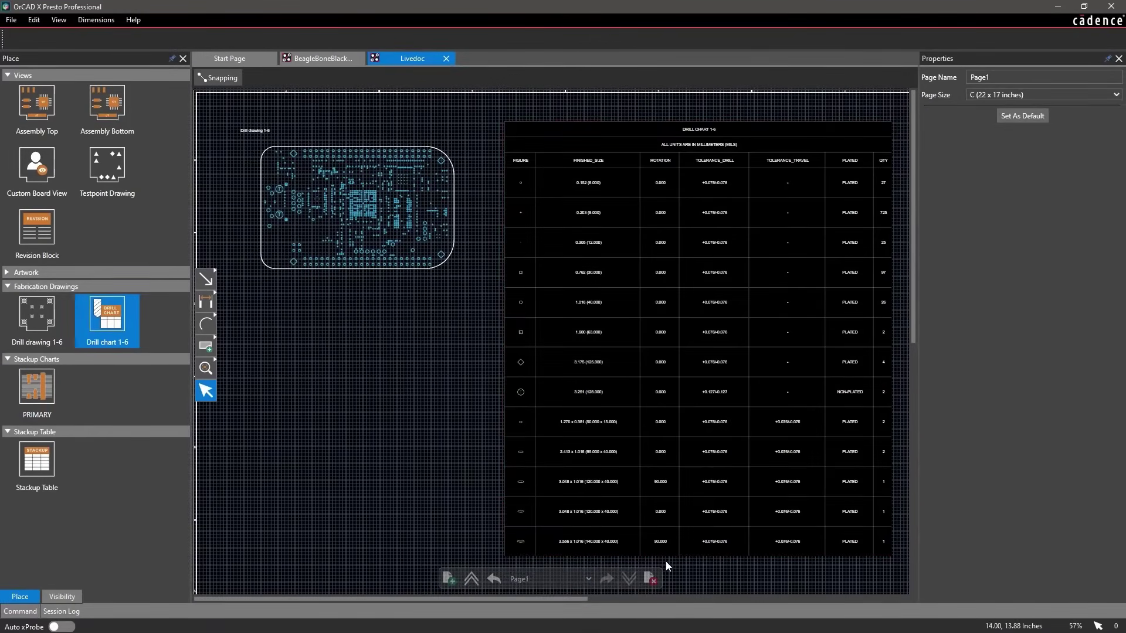
pyautogui.click(585, 578)
pyautogui.click(584, 596)
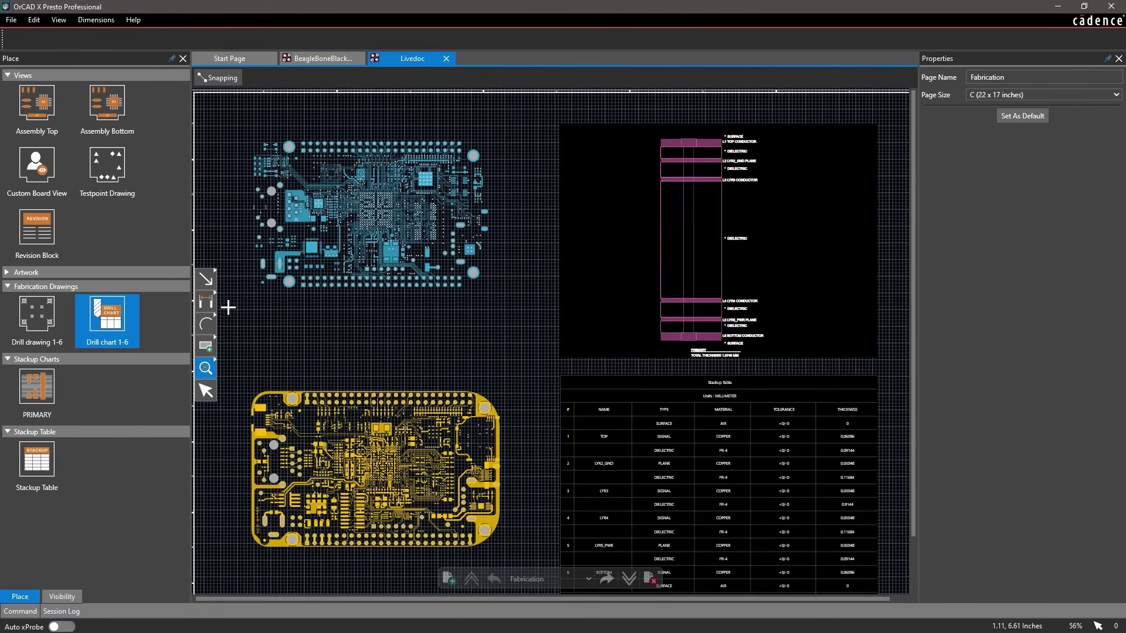
# - Split the board and LiveDoc side by side, then move S3 slightly left and down
pyautogui.click(357, 215)
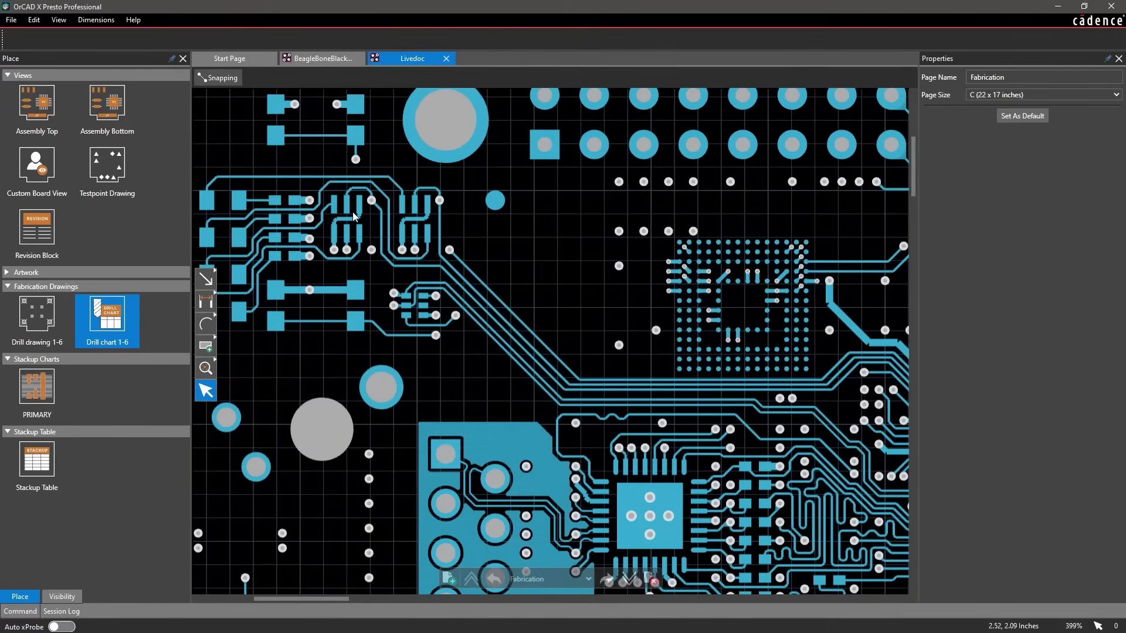
pyautogui.moveTo(403, 63); pyautogui.dragTo(457, 75)
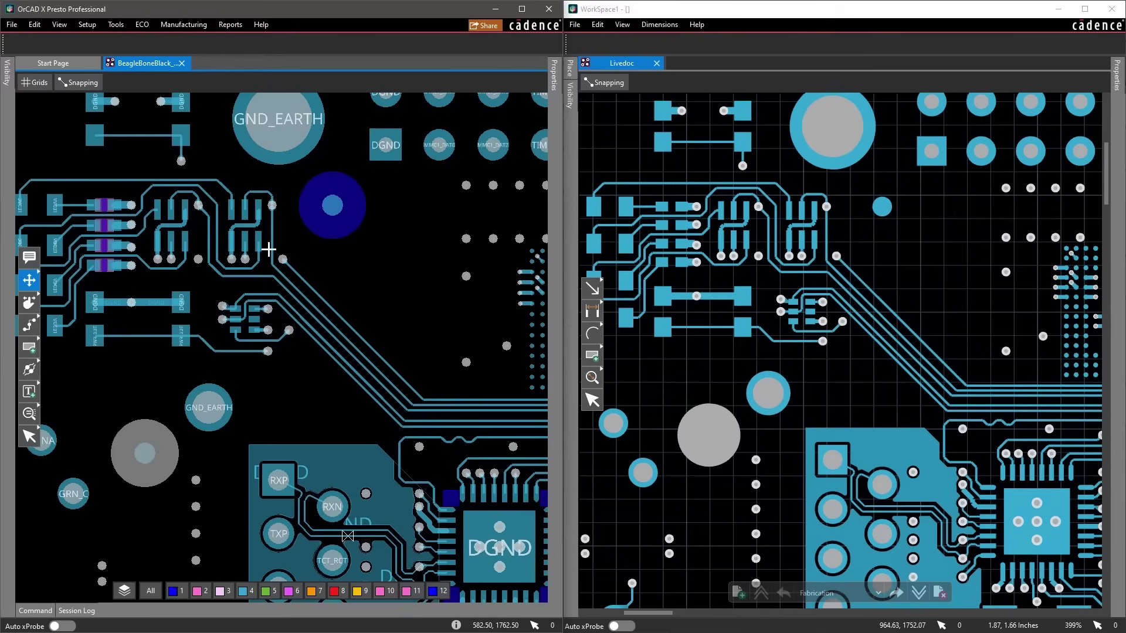
pyautogui.moveTo(184, 330); pyautogui.dragTo(175, 364)
# - Slide the five diagonal traces near S3 into a new position
pyautogui.press('s')
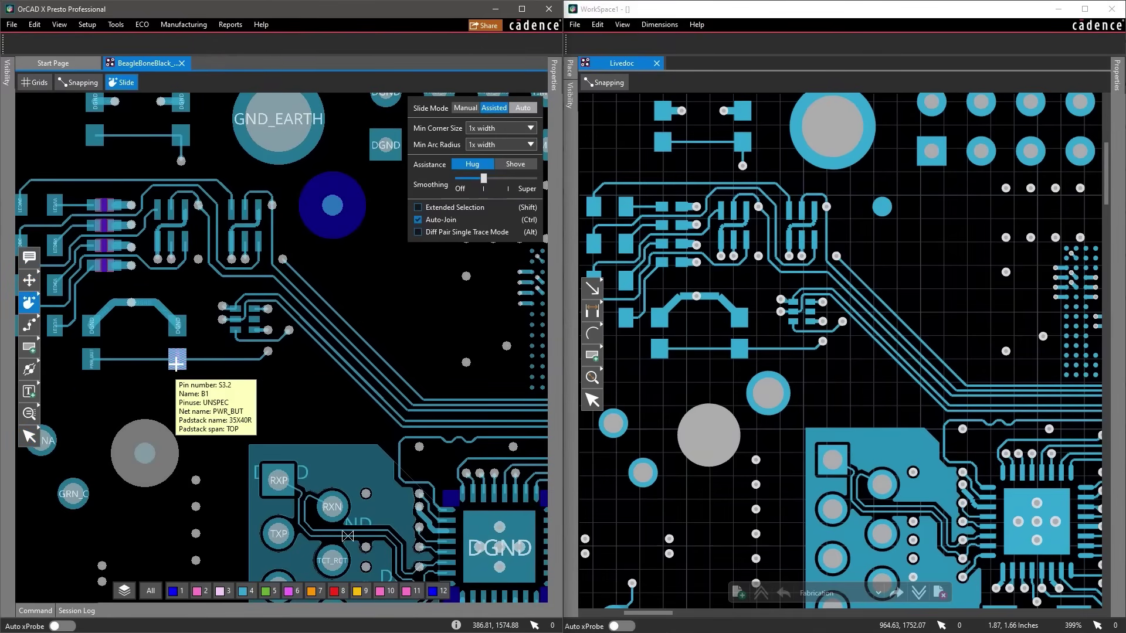
pyautogui.moveTo(305, 359); pyautogui.dragTo(413, 348)
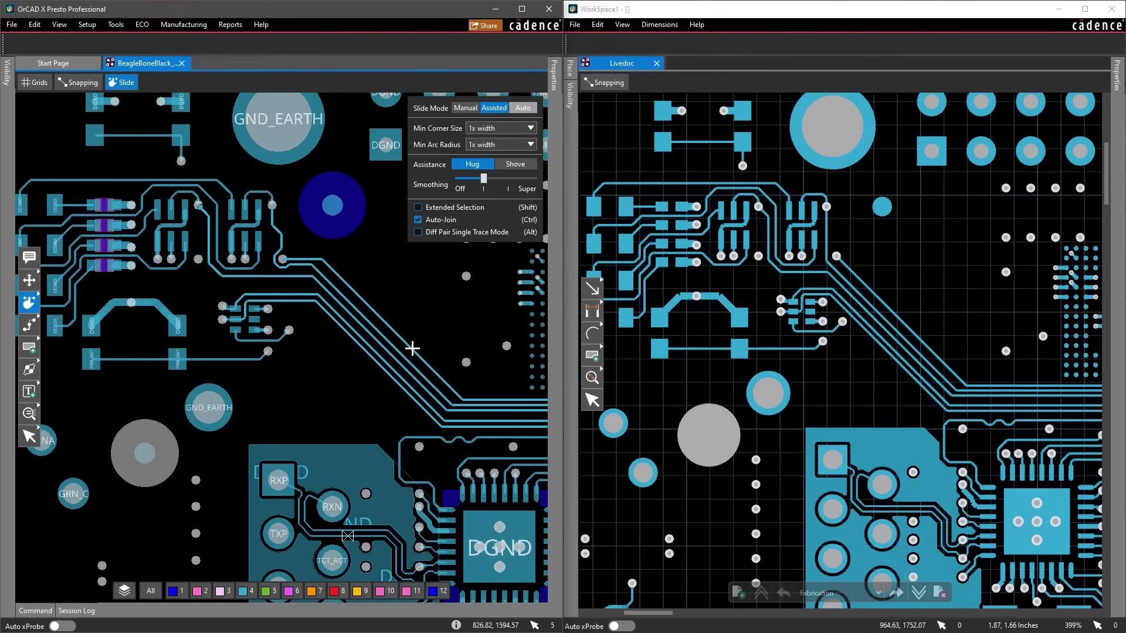
pyautogui.press('Escape')
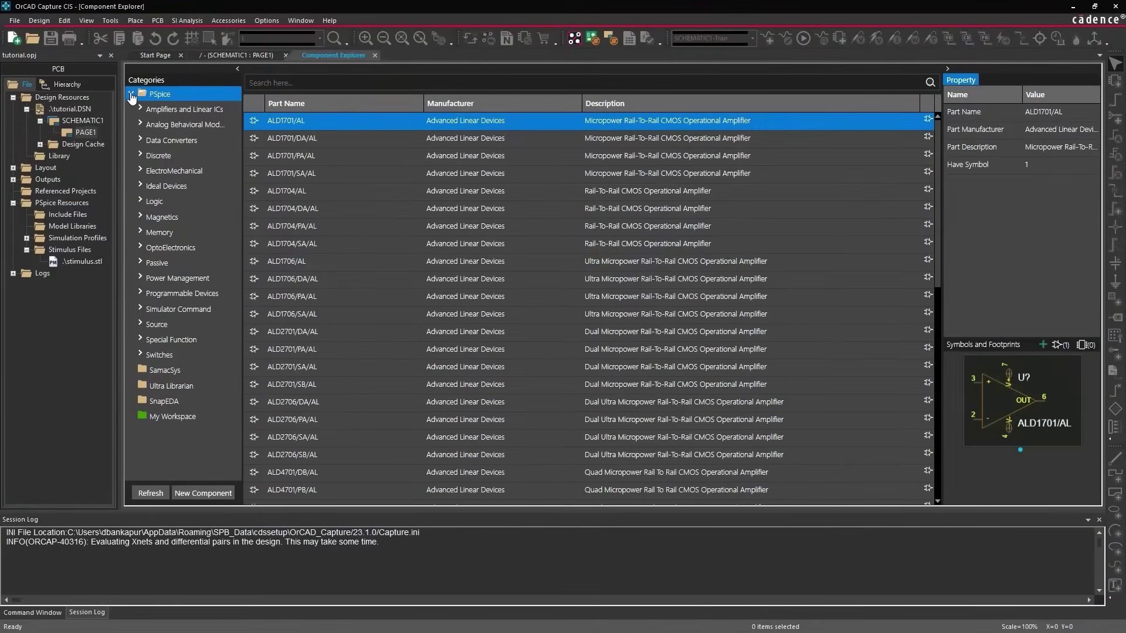
# - Search Ultra Librarian for 'capacitor 47pF' and select the TDK C1005C0G1H470J050BA part
pyautogui.click(205, 392)
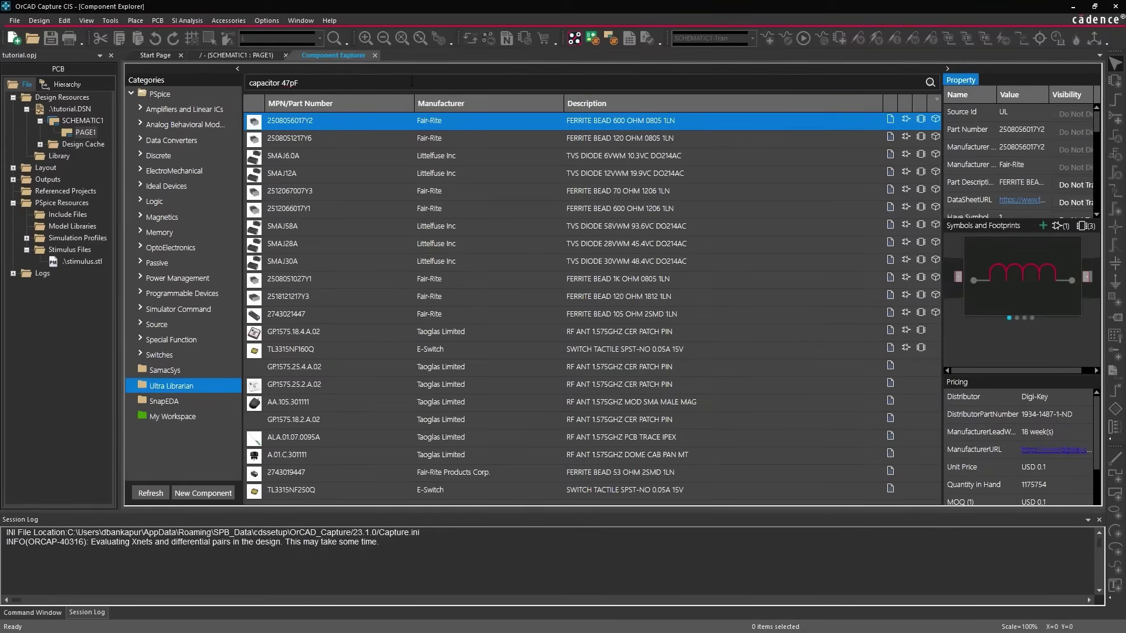
pyautogui.click(412, 82)
pyautogui.write('capacitor 47pF')
pyautogui.press('Return')
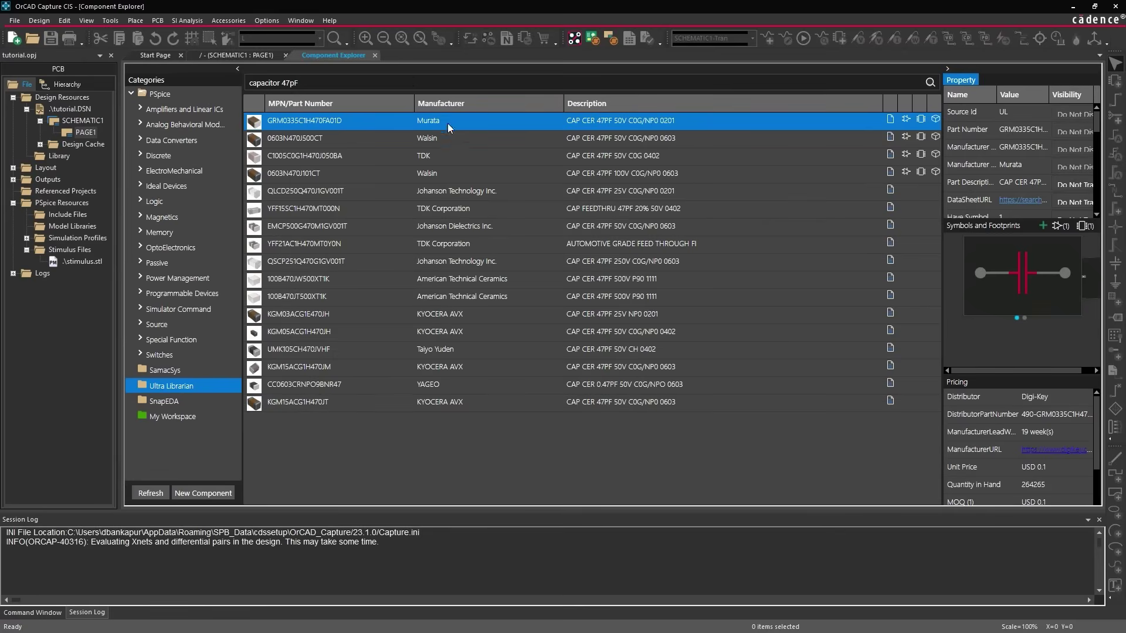
pyautogui.click(472, 156)
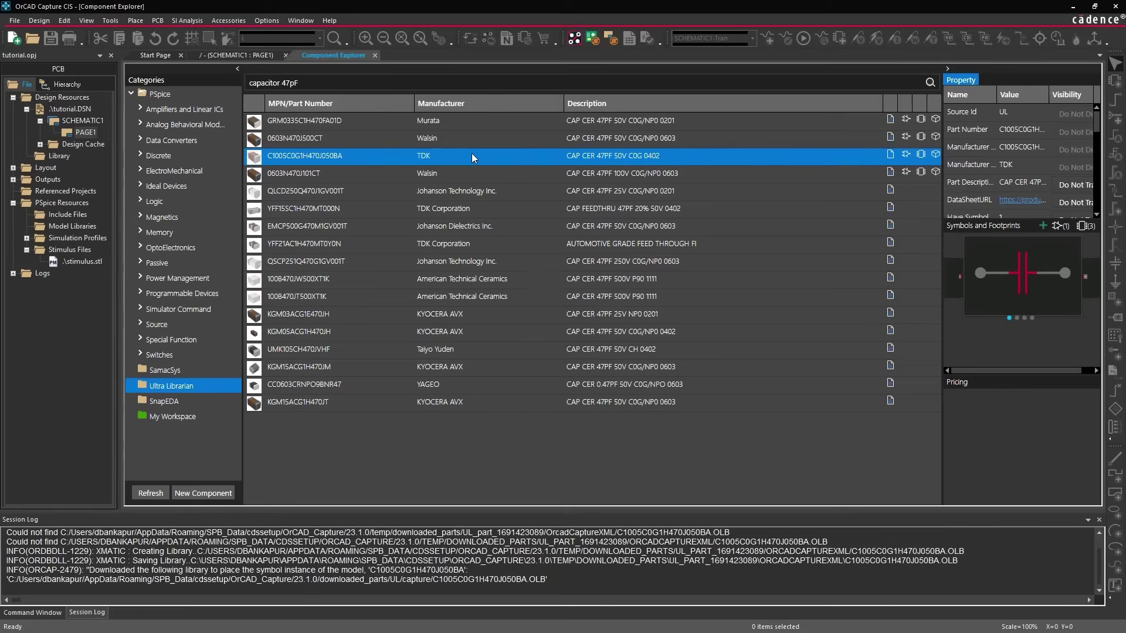
# - Add the TDK capacitor to the library with Part Number cdn-cap-011 and save it
pyautogui.rightClick(473, 157)
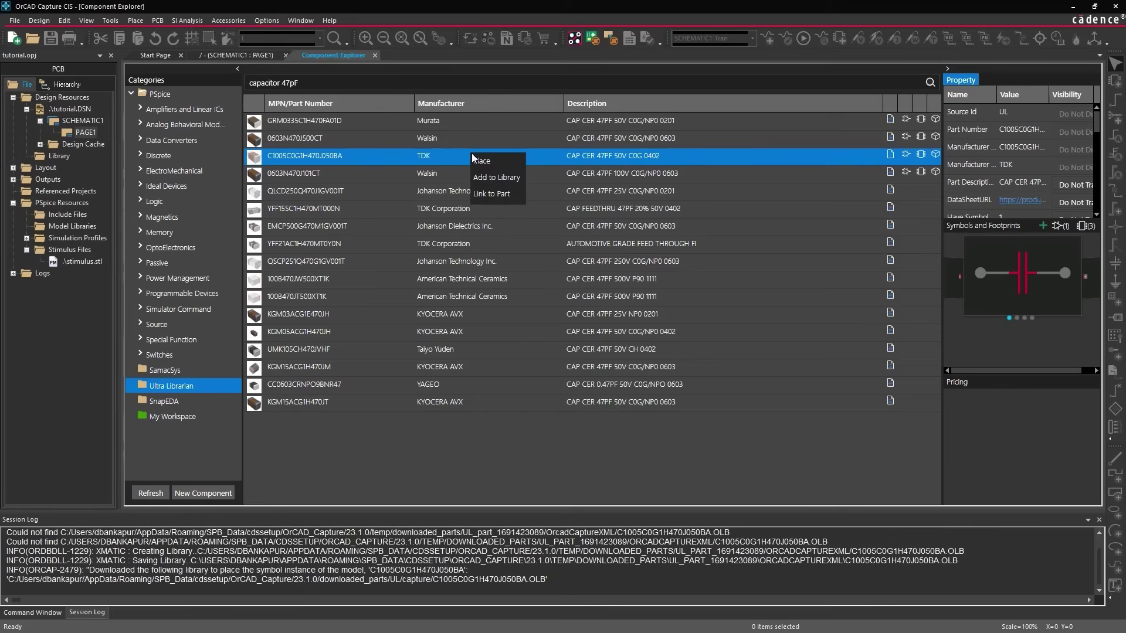
pyautogui.click(511, 178)
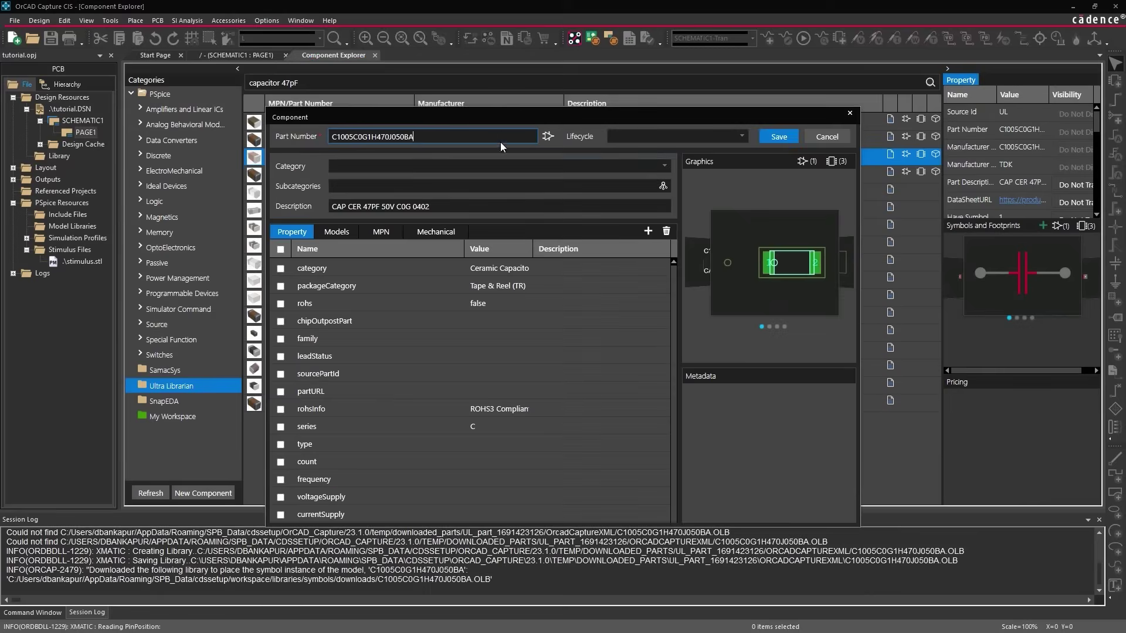
pyautogui.doubleClick(499, 136)
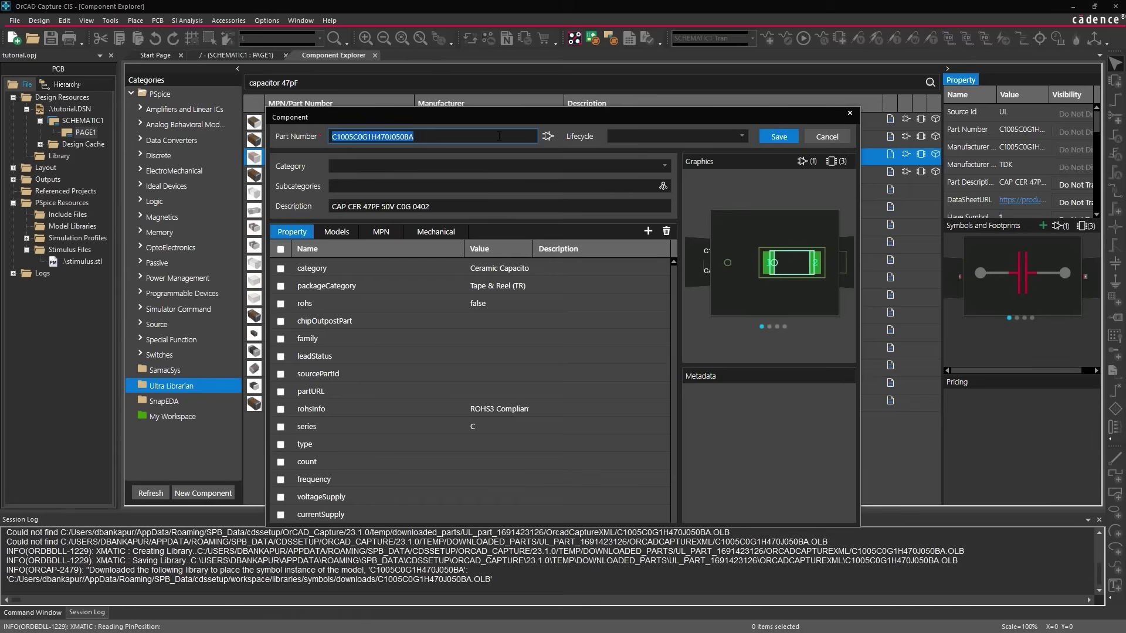
pyautogui.write('cdn-cap-011')
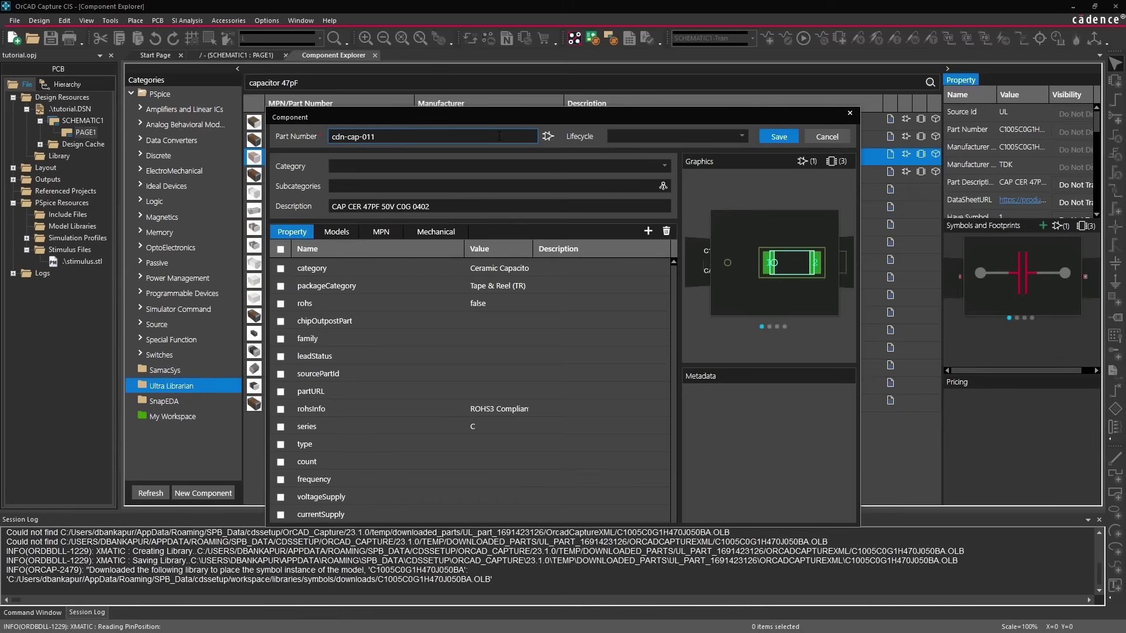
pyautogui.click(768, 136)
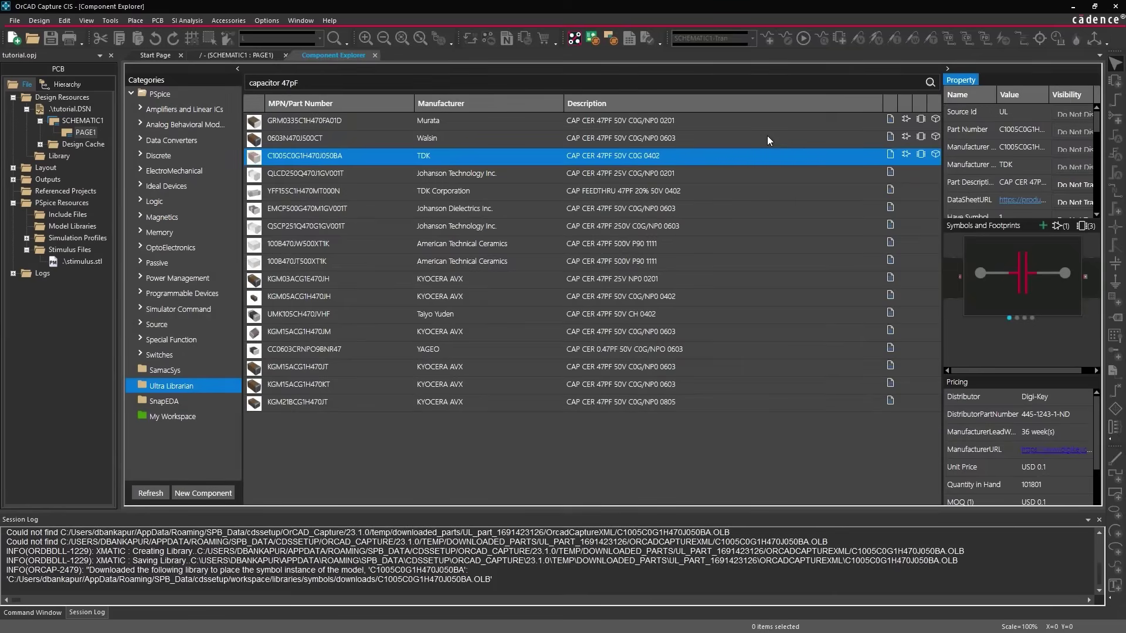